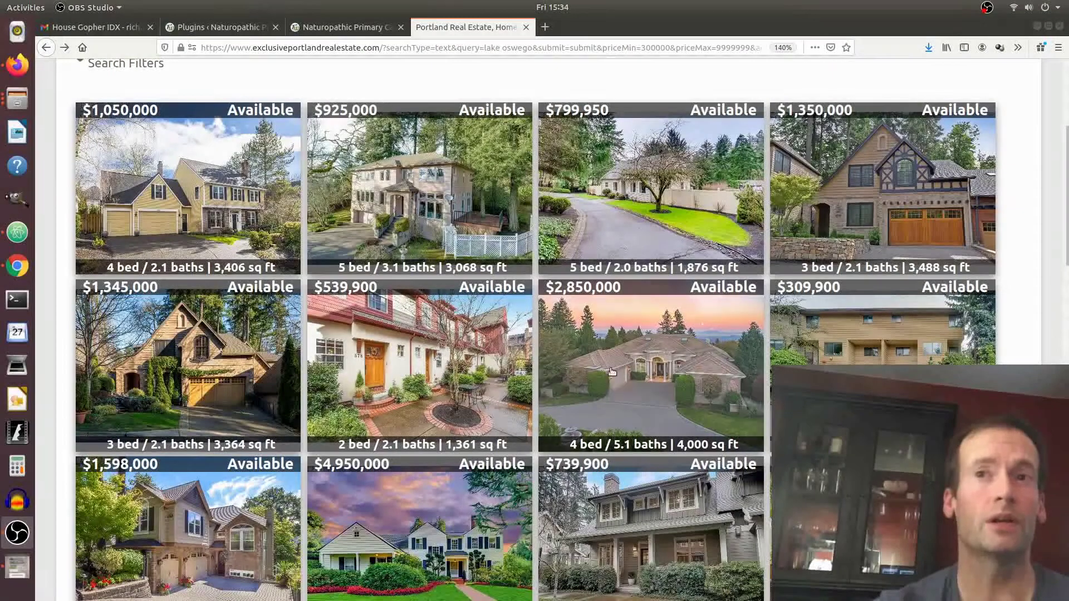
Open the $2,850,000 Crestline Dr listing and step through its gallery photos in the lightbox.
left_click(696, 379)
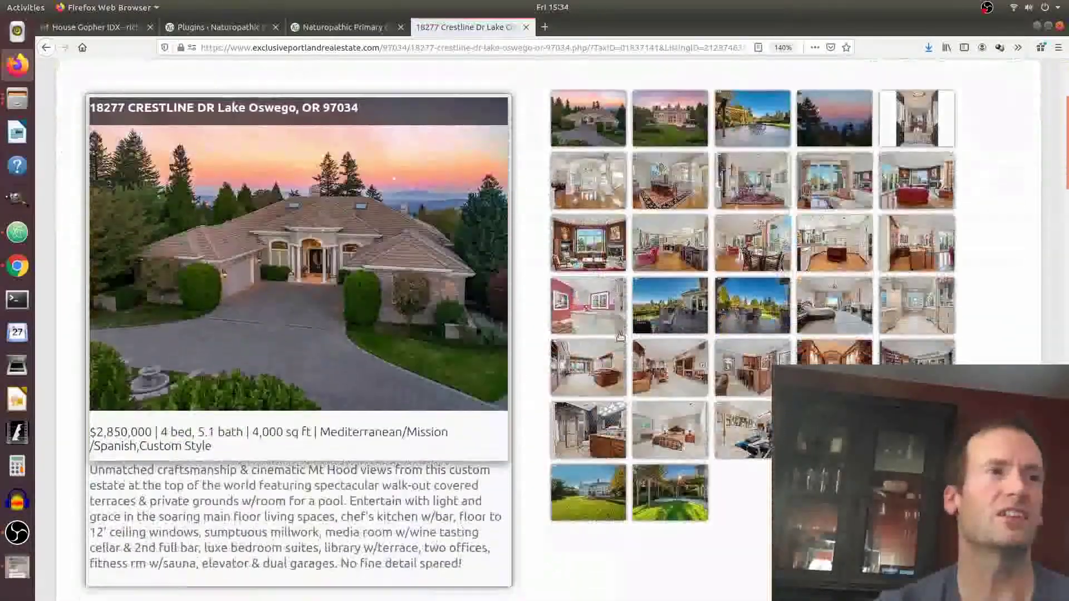
left_click(671, 244)
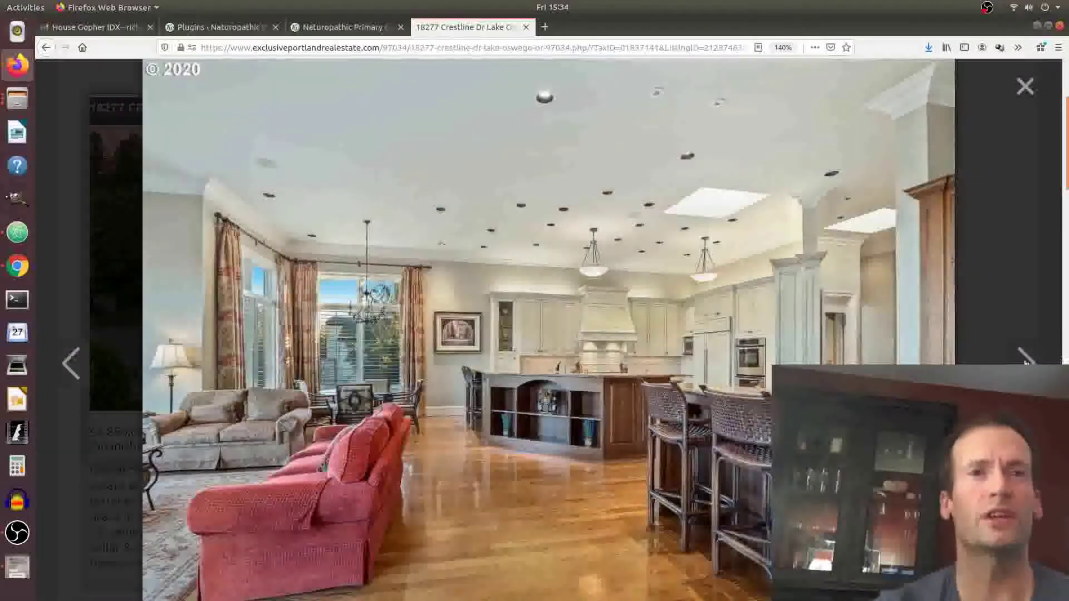
left_click(1027, 359)
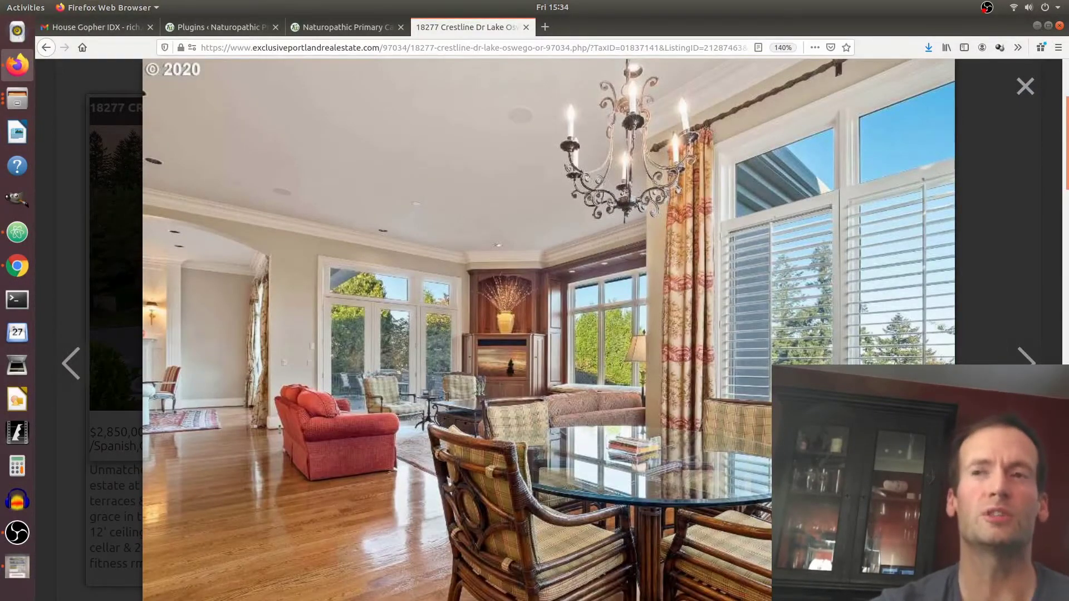
key("Right")
key("Right")
left_click(997, 219)
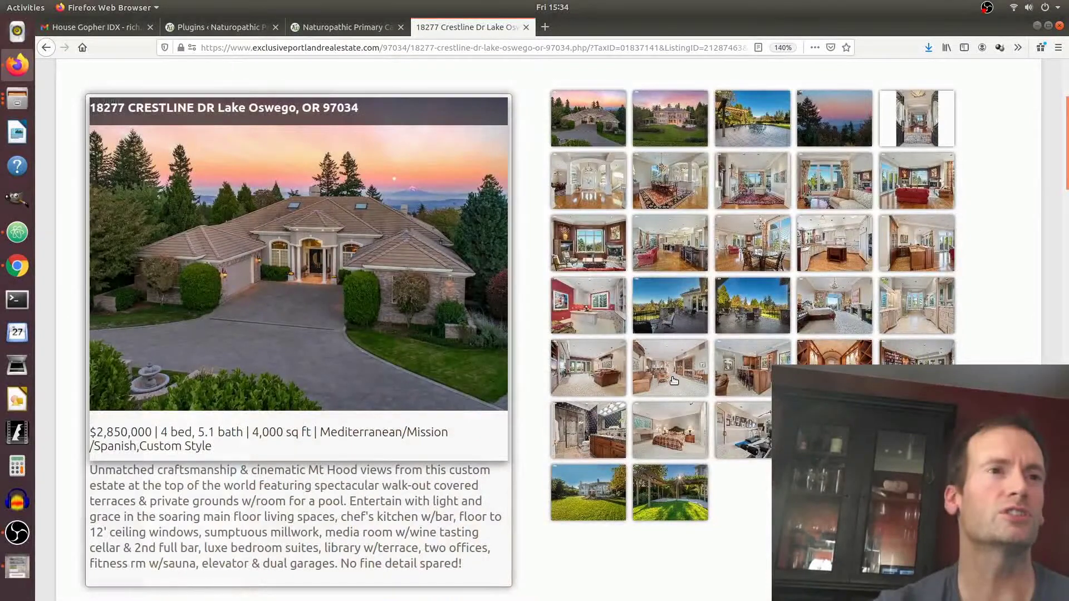
scroll(668, 378, "up", 2)
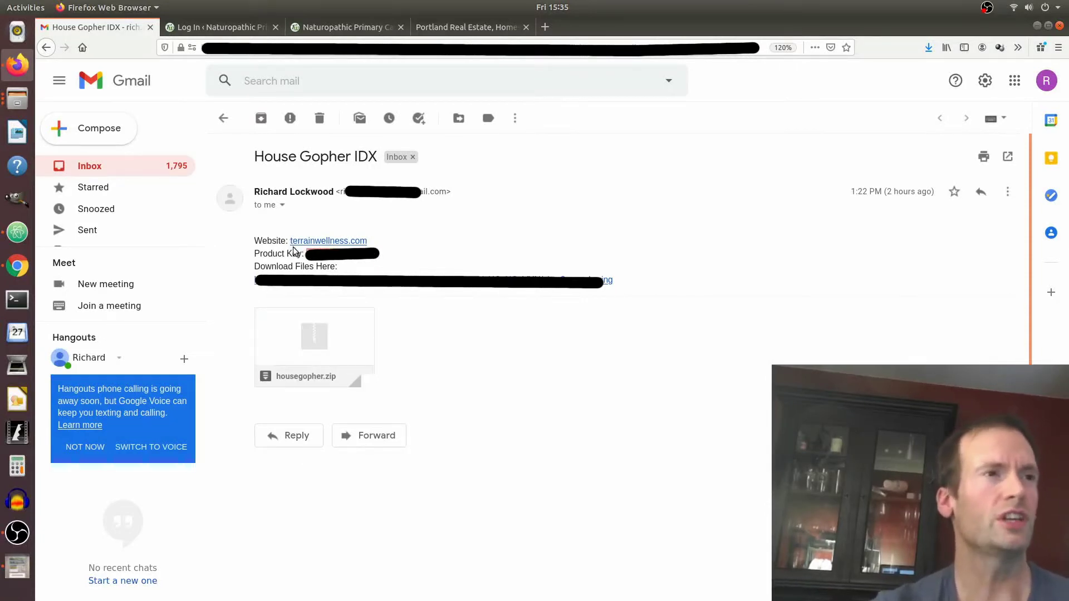
Read the House Gopher IDX email with housegopher.zip, then go to the WordPress login tab.
mouse_move(285, 371)
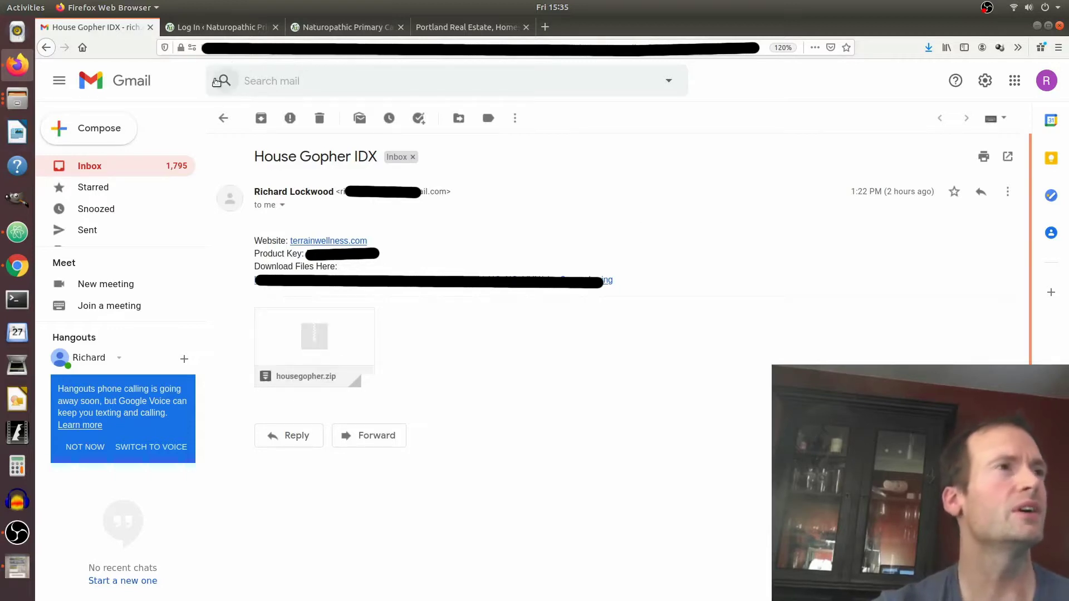
left_click(239, 28)
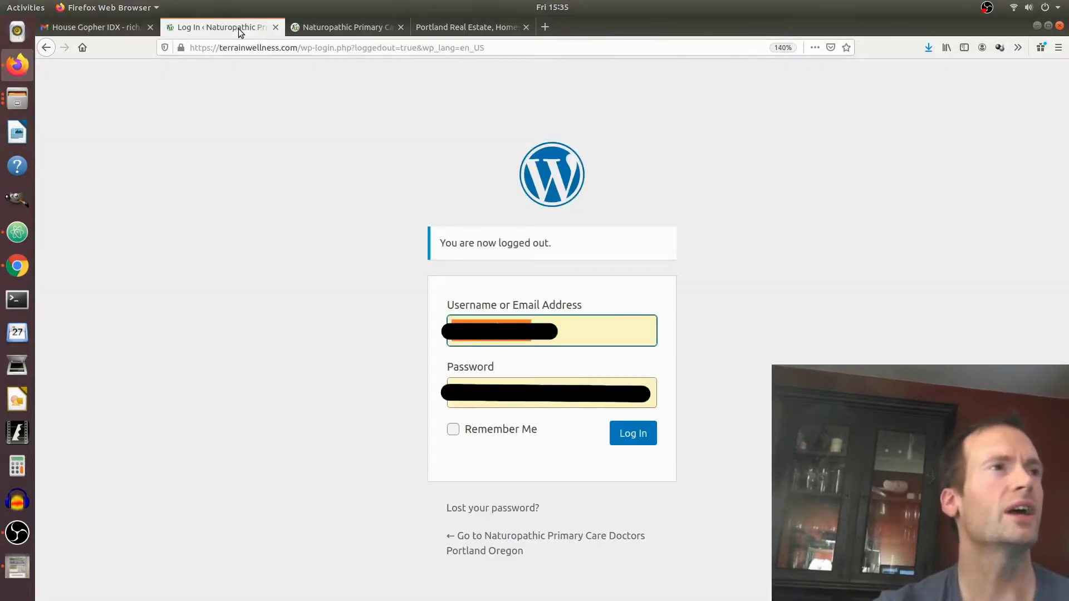
Log into the terrainwellness.com admin and go to Plugins > Installed Plugins.
left_click(636, 439)
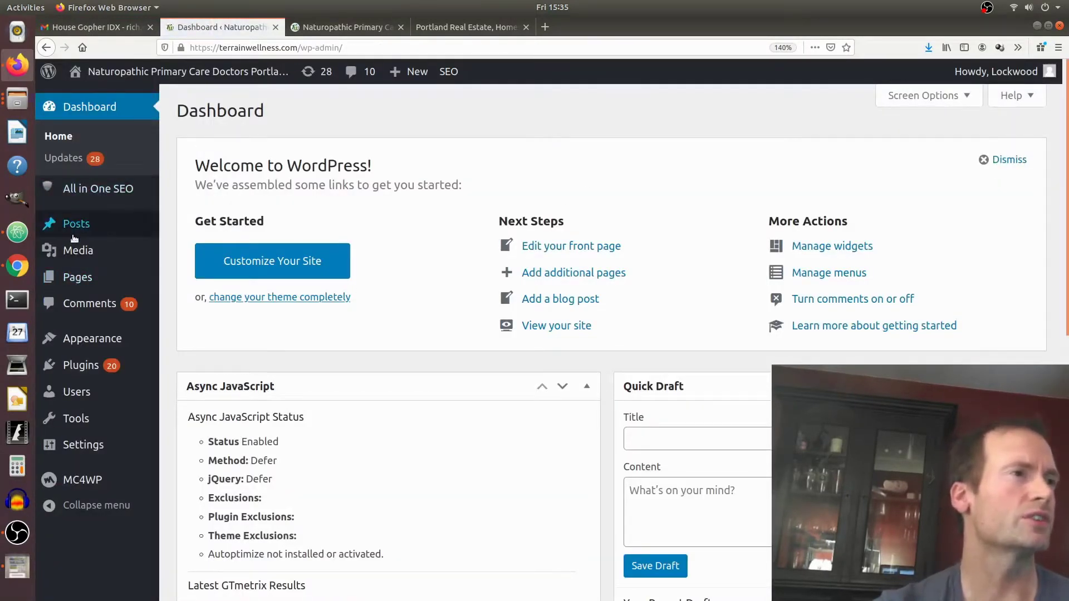
mouse_move(78, 370)
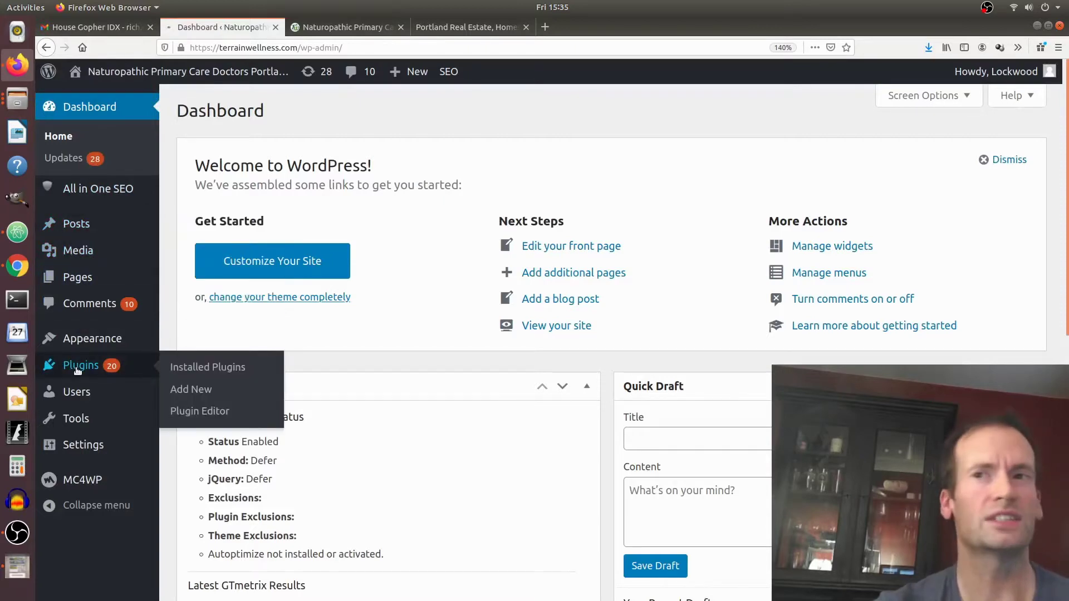
left_click(77, 371)
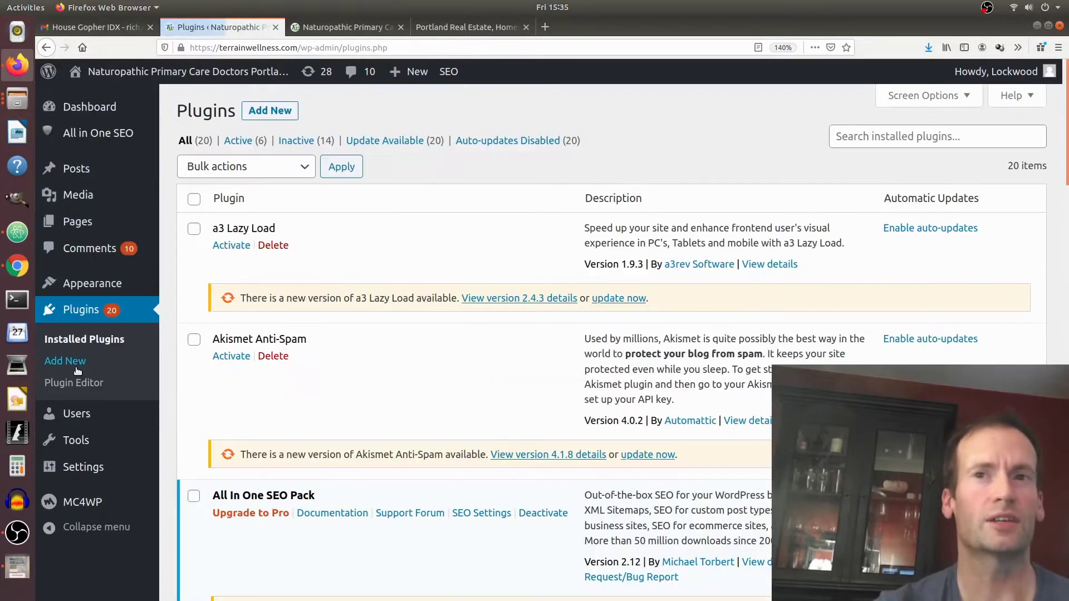
Choose housegopher(1).zip from Downloads in the Add New > Upload Plugin form.
left_click(266, 112)
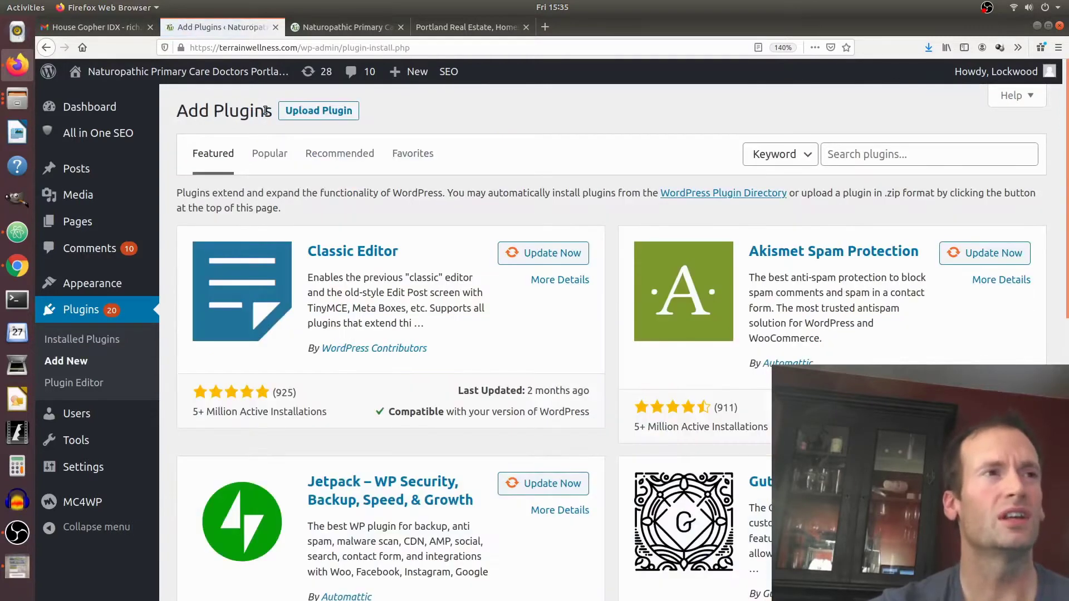
left_click(306, 116)
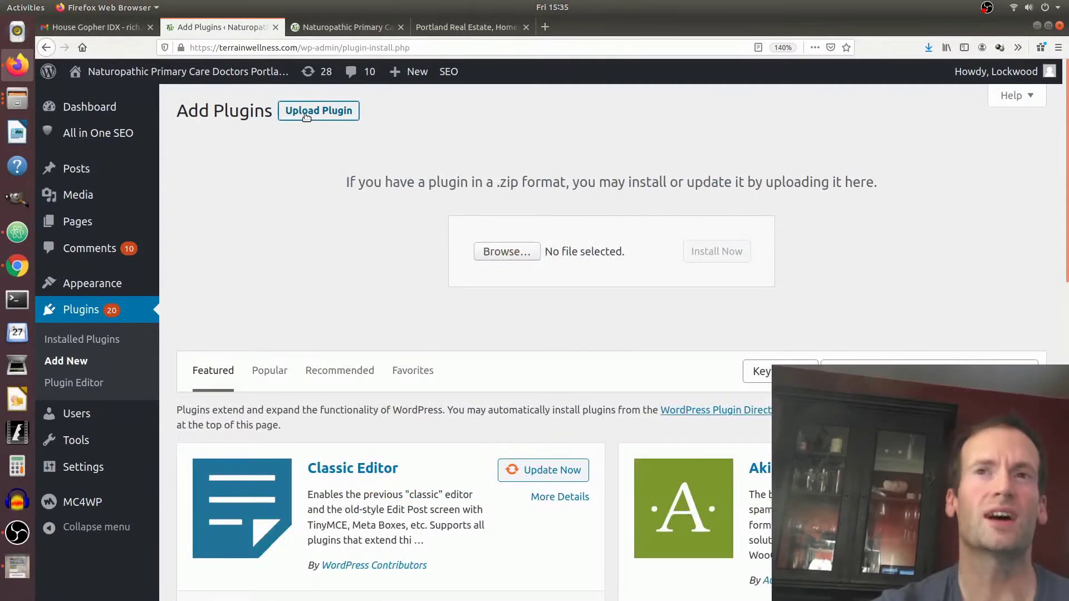
left_click(515, 253)
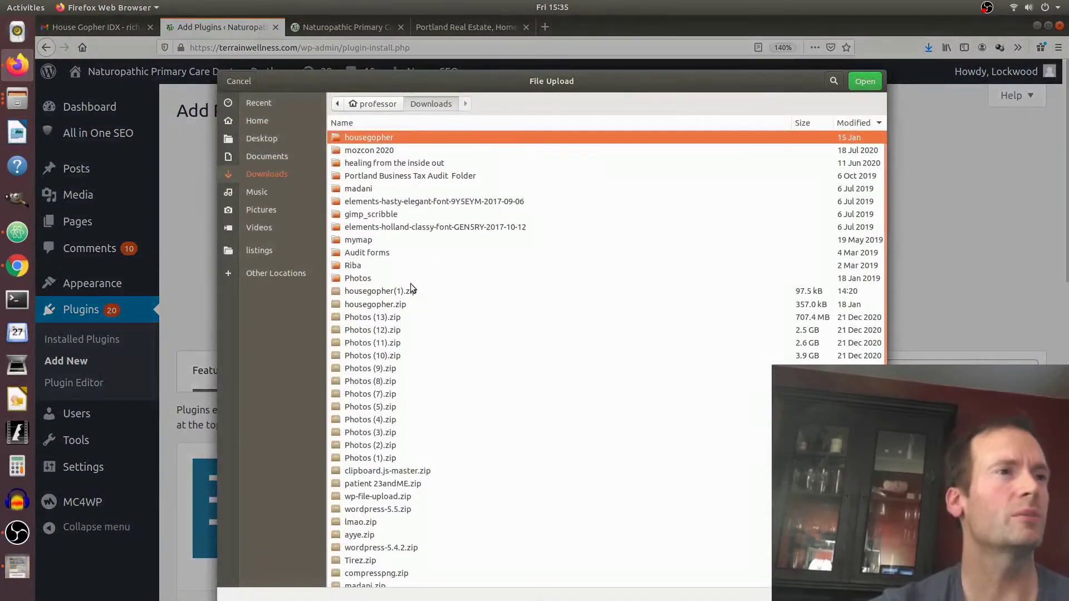
left_click(397, 292)
key("Return")
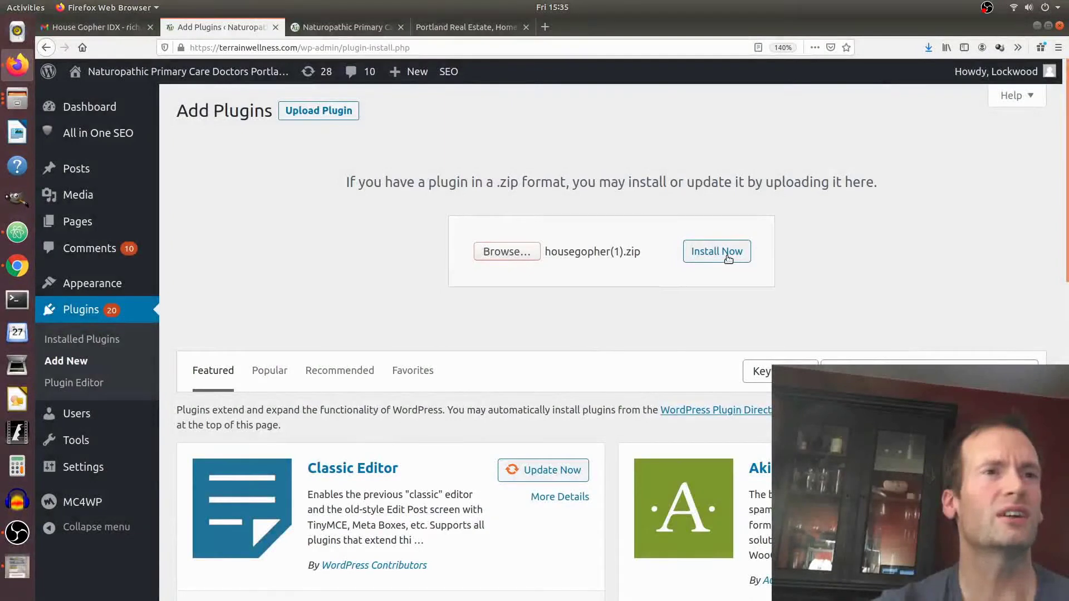
Install the uploaded House Gopher package and activate the plugin.
left_click(728, 257)
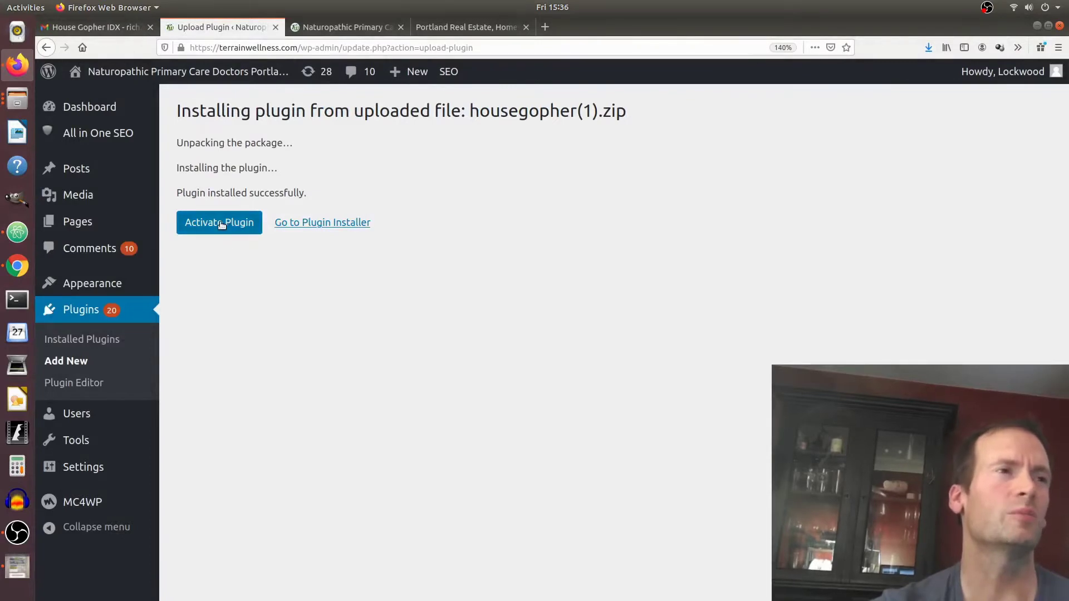
left_click(214, 225)
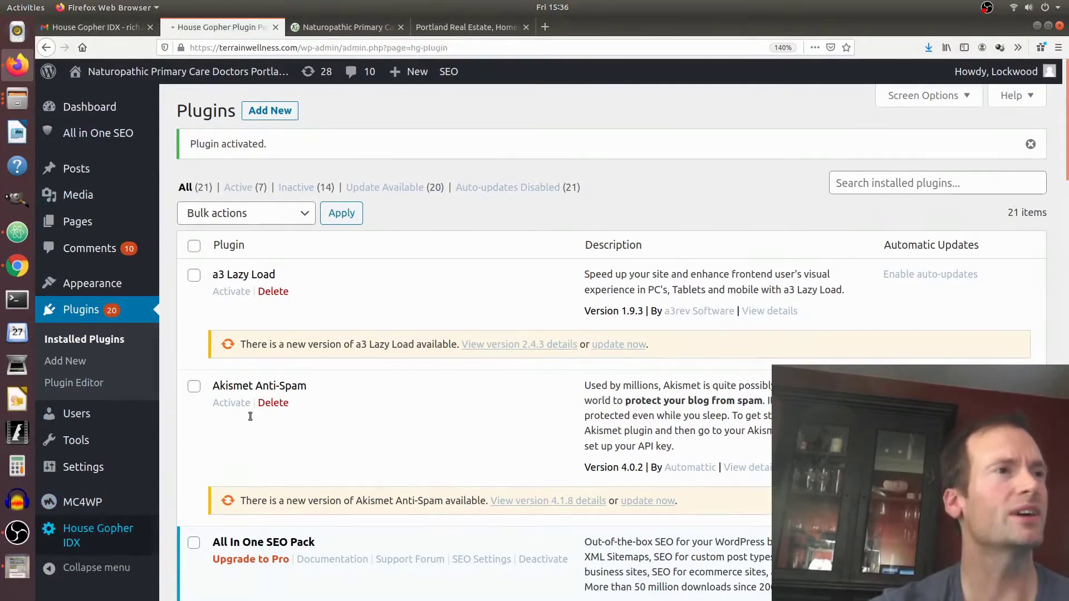
Enter the agent's name and RMLS Public ID, and paste the product key.
left_click(267, 272)
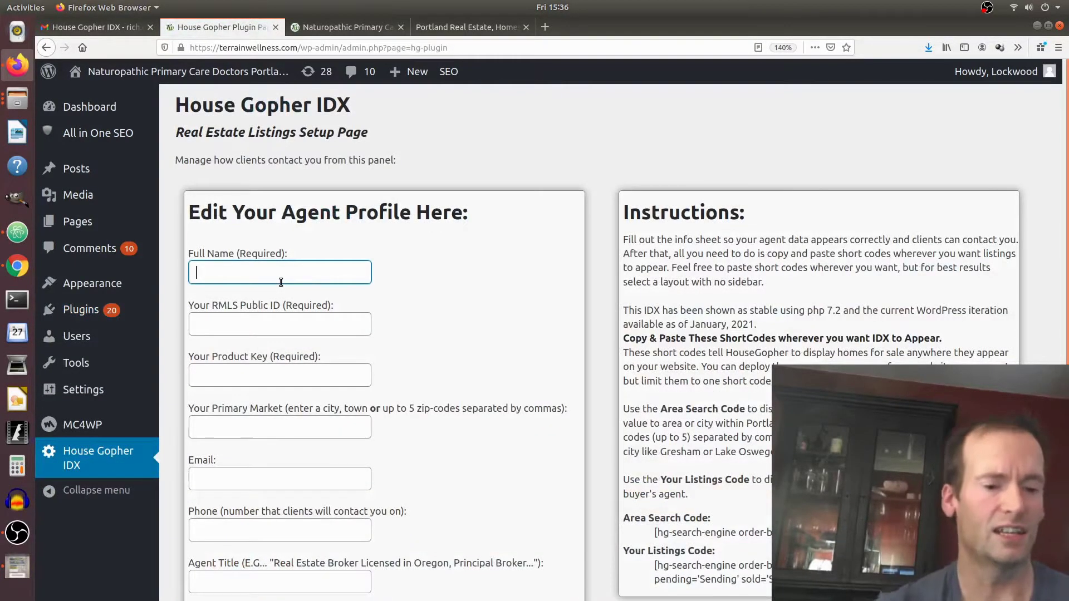
type("Sample ")
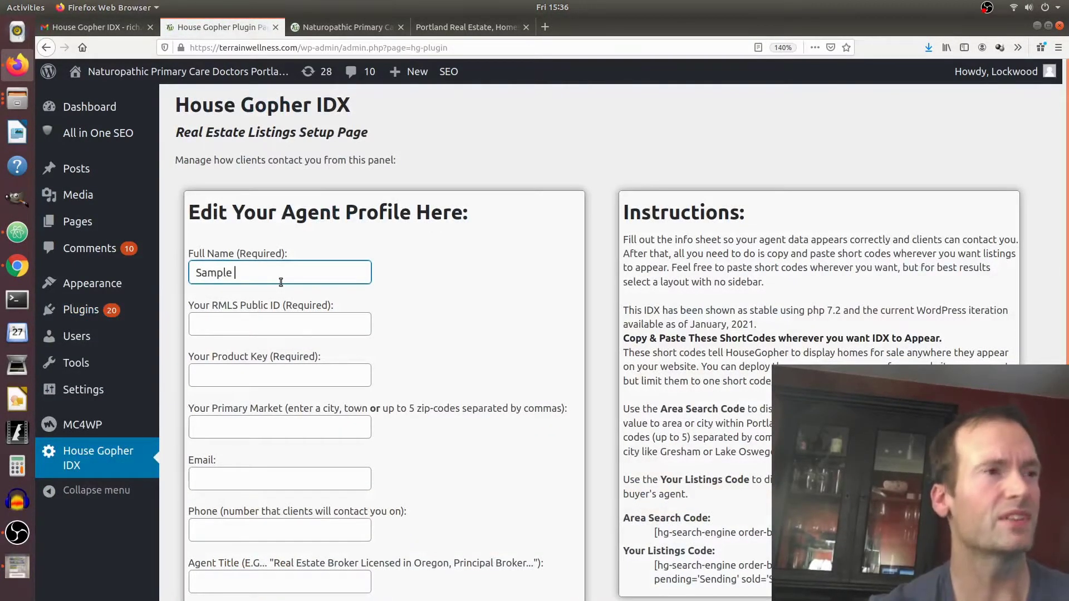
type("Agent")
key("Tab")
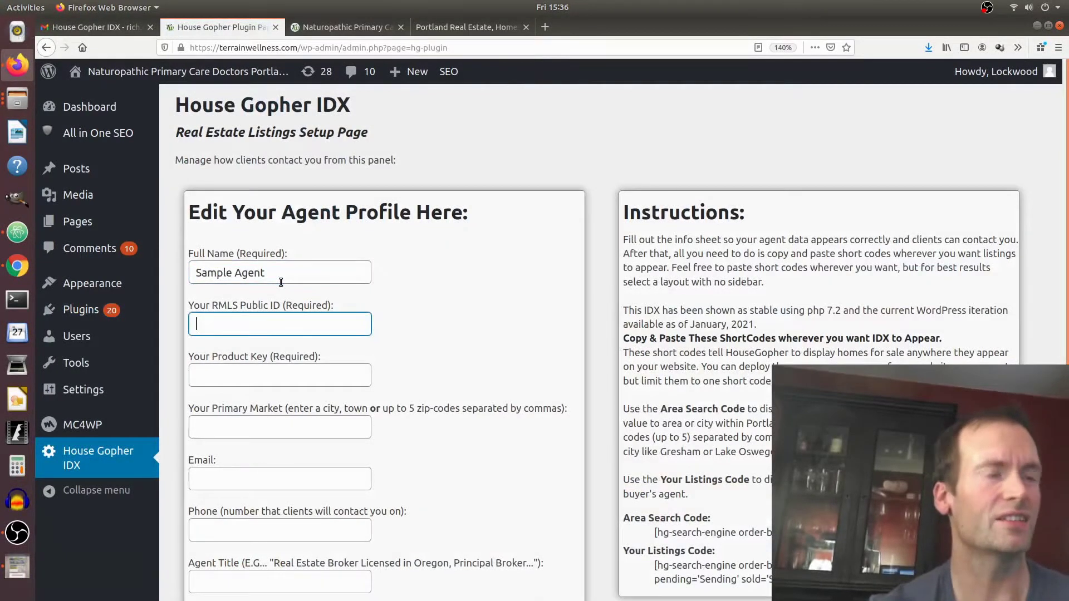
type("rrrw")
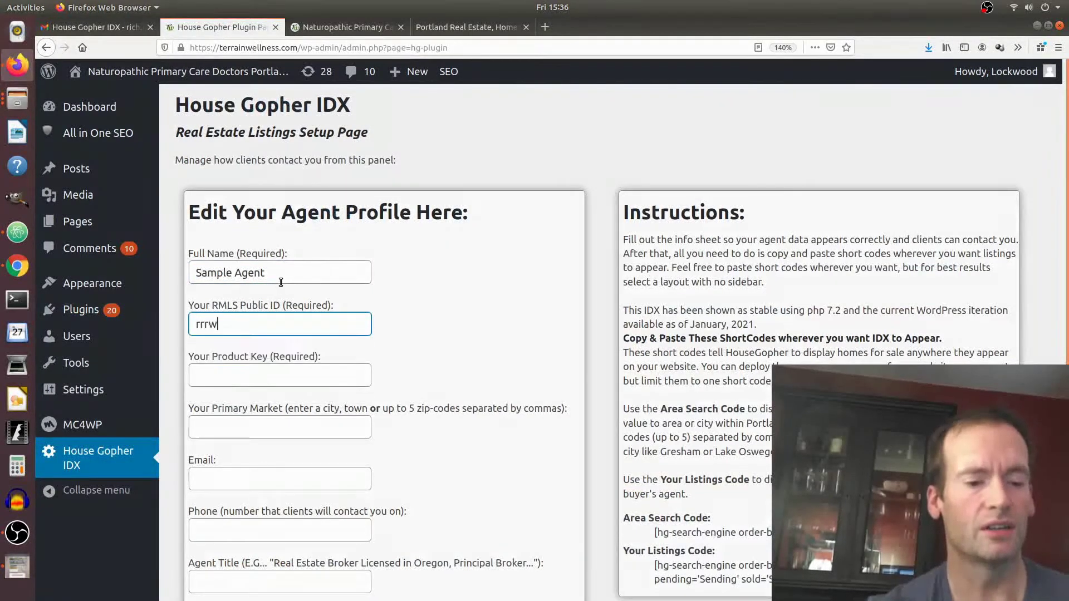
type("wwee222")
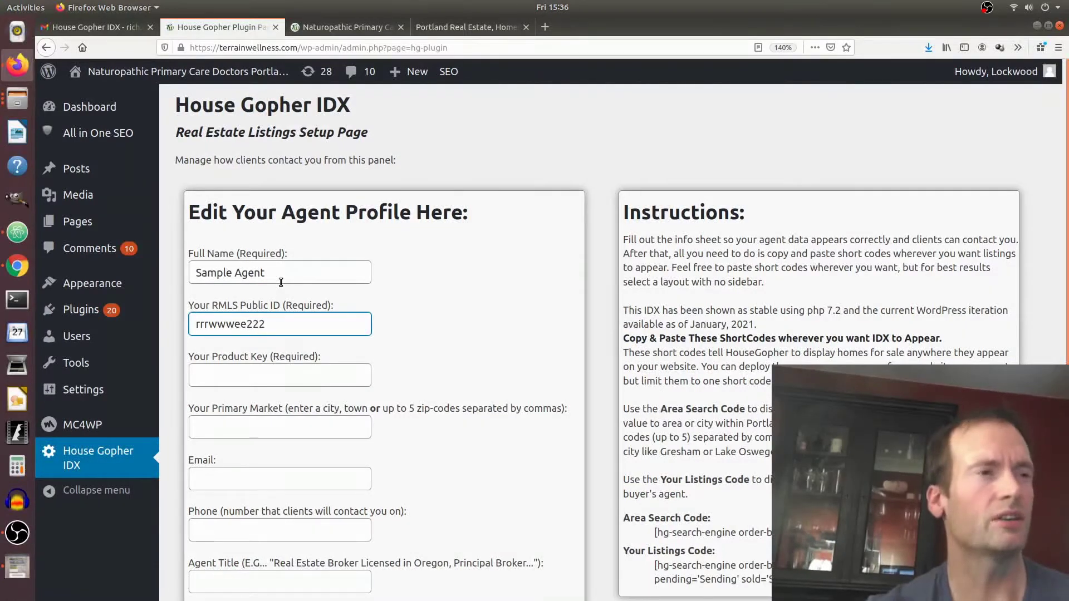
key("Tab")
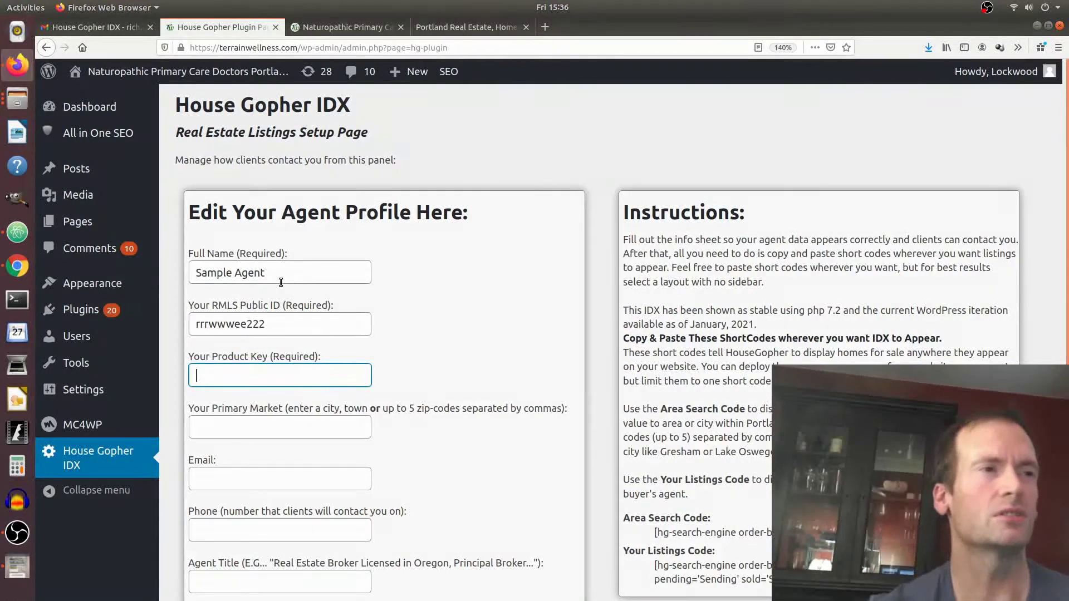
key("ctrl+v")
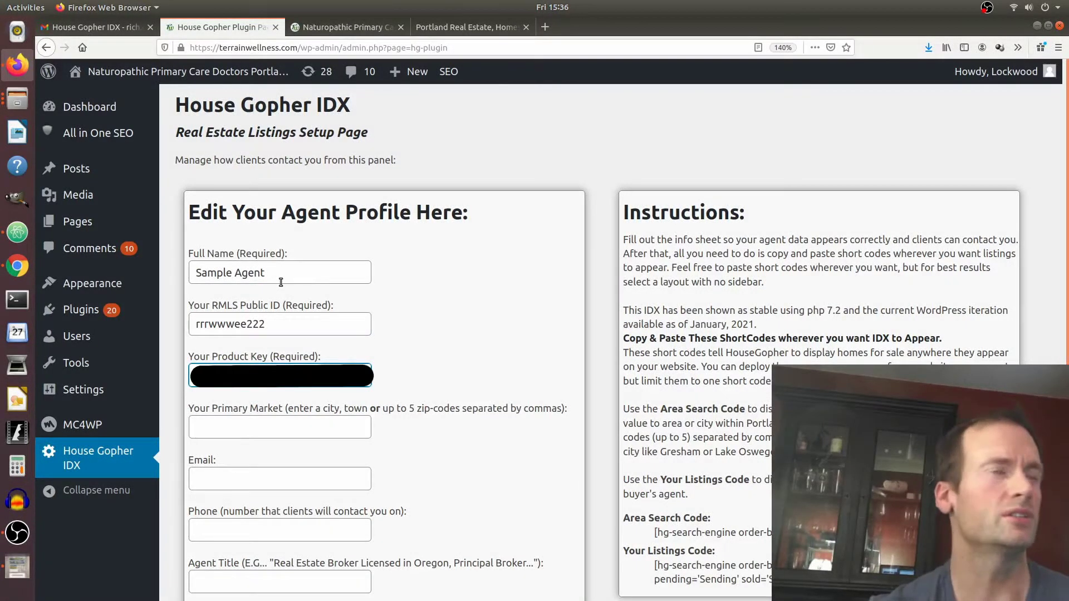
key("Down")
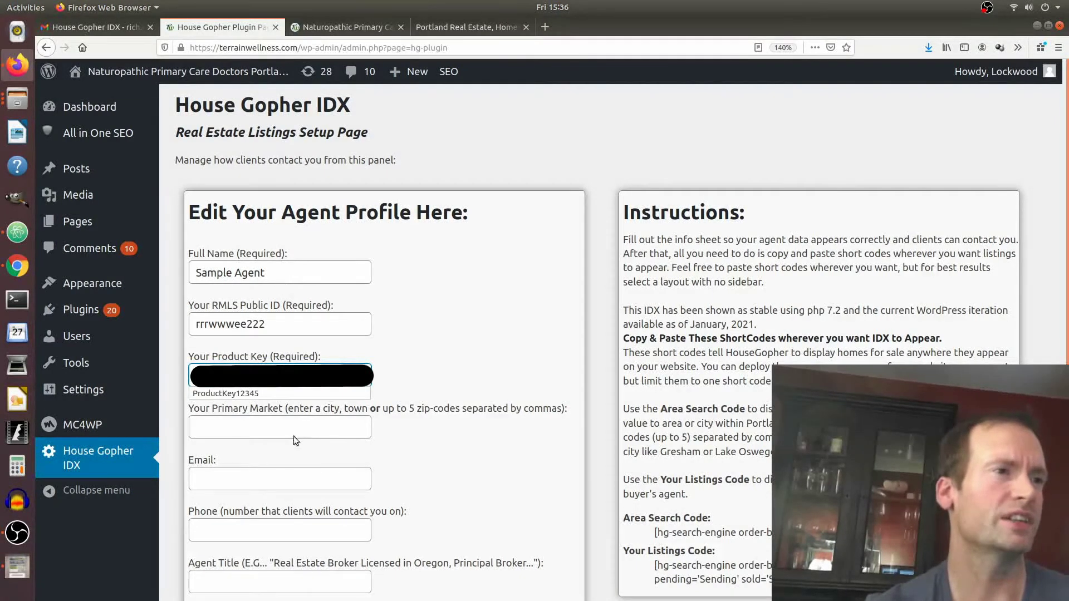
Set Primary Market to the 'lake oswego' suggestion, replacing the tried Lake Oswego and 97035,97034 entries.
left_click(301, 418)
type("La")
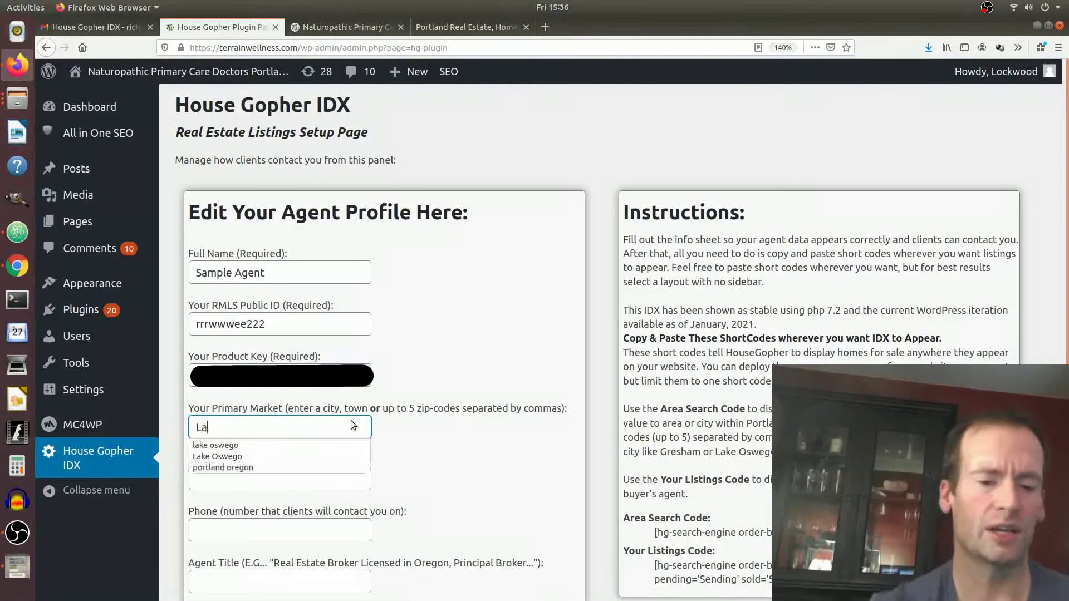
type("ke Ow")
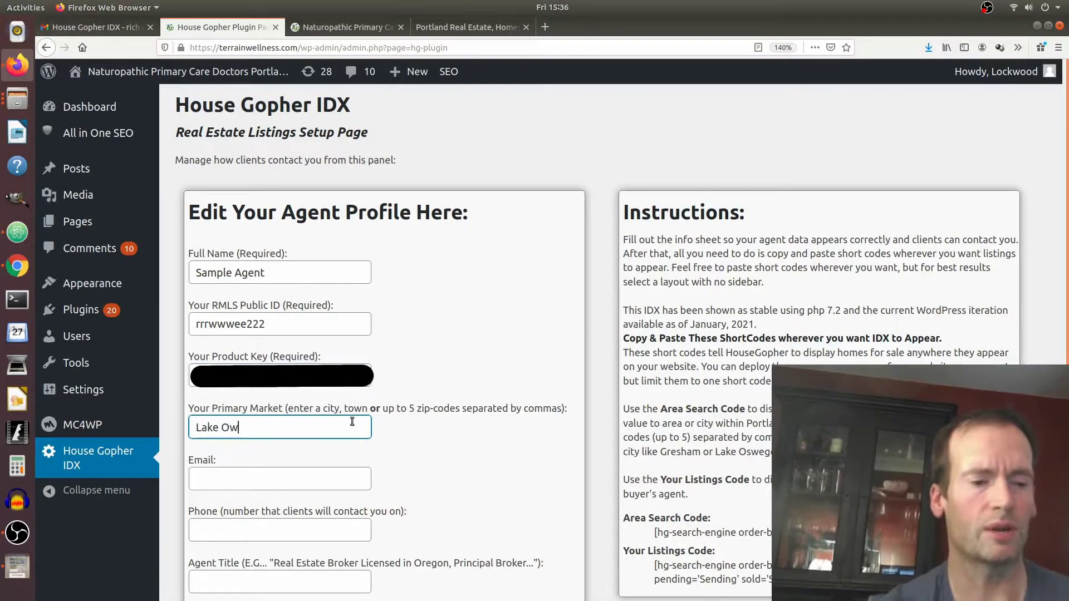
key("BackSpace")
type("swego")
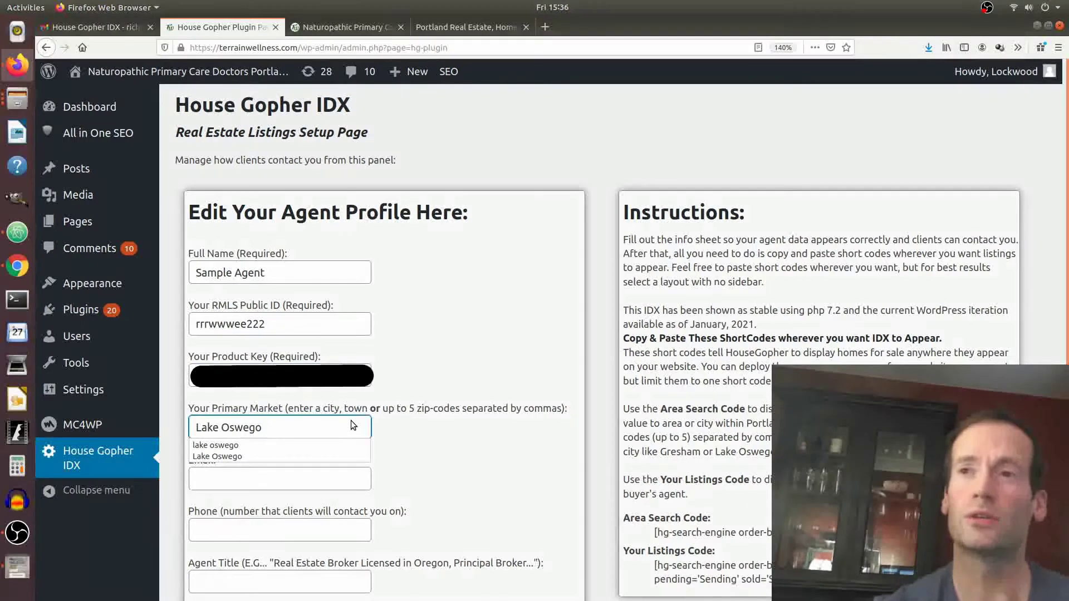
key("BackSpace")
key("BackSpace")
key("BackSpace")
key("BackSpace")
key("BackSpace")
key("BackSpace")
key("BackSpace")
key("BackSpace")
key("BackSpace")
key("BackSpace")
key("BackSpace")
key("BackSpace")
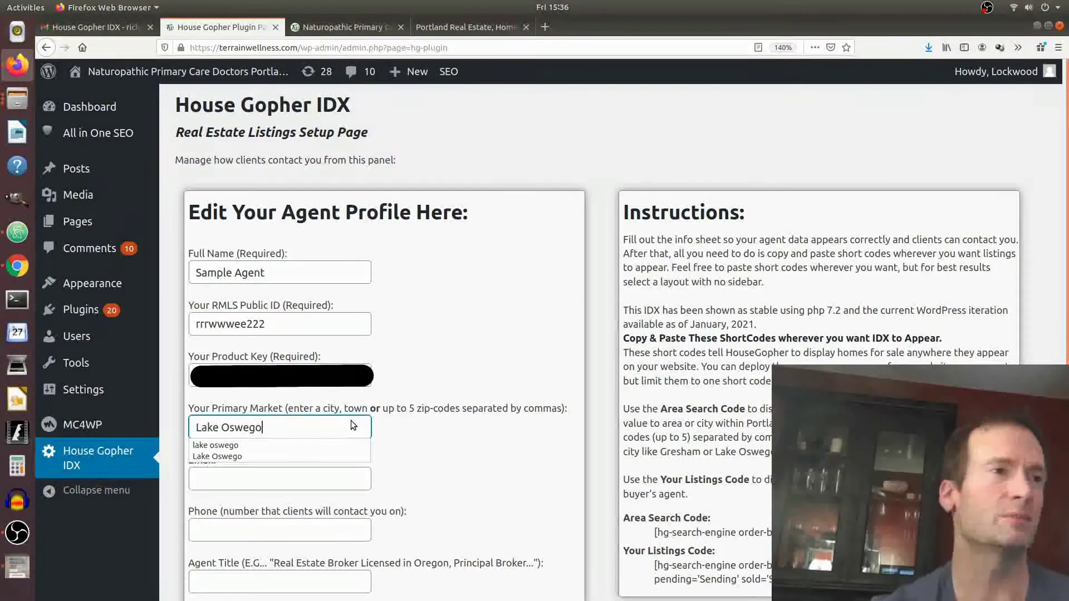
type("970")
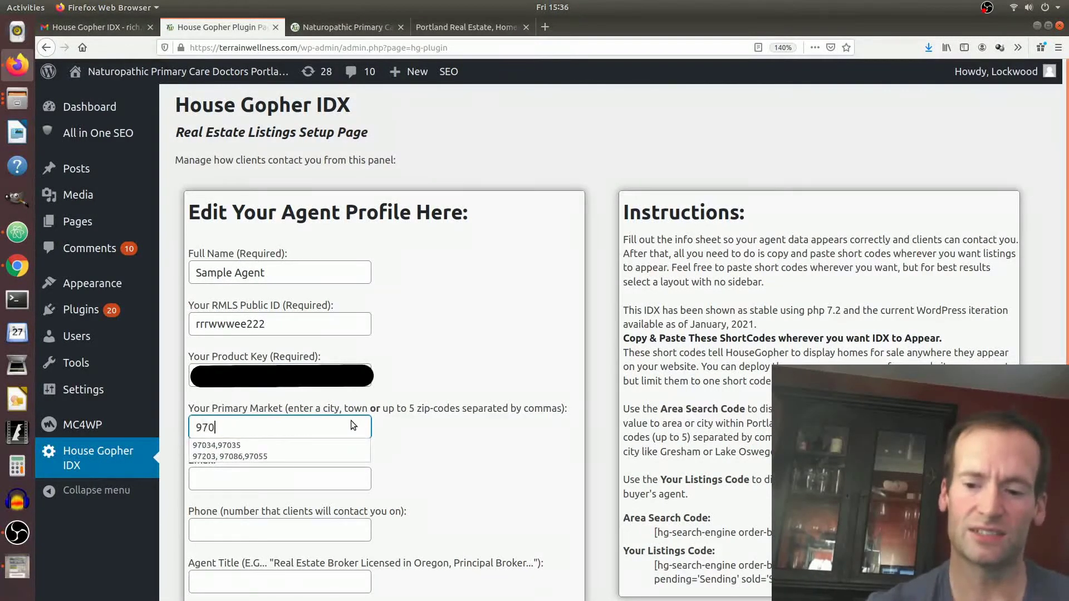
type("35,97034")
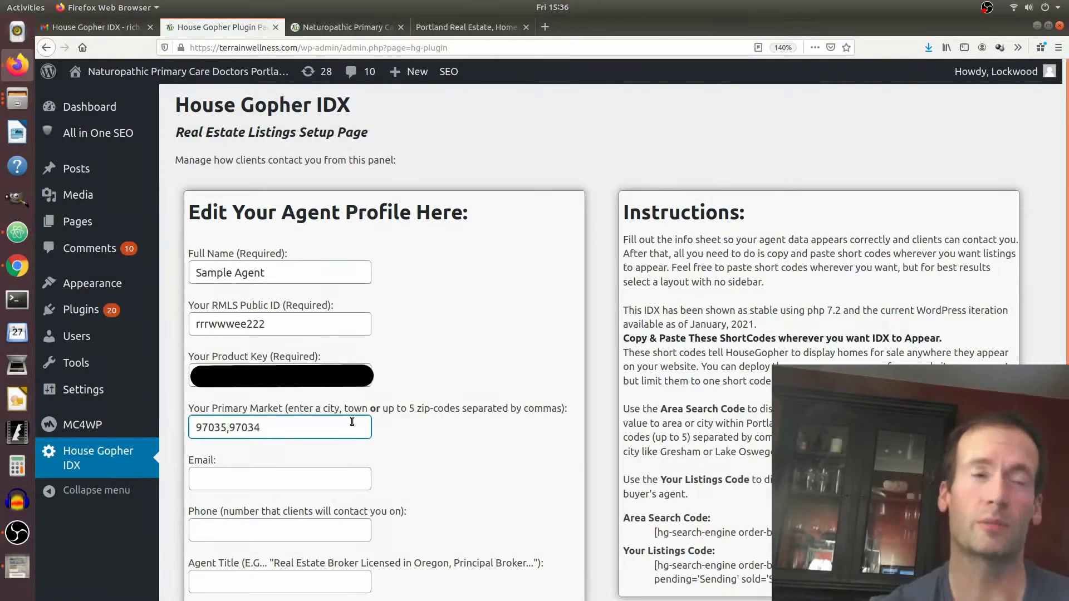
key("BackSpace")
key("BackSpace")
key("BackSpace")
key("BackSpace")
key("BackSpace")
key("BackSpace")
key("BackSpace")
key("BackSpace")
key("BackSpace")
key("BackSpace")
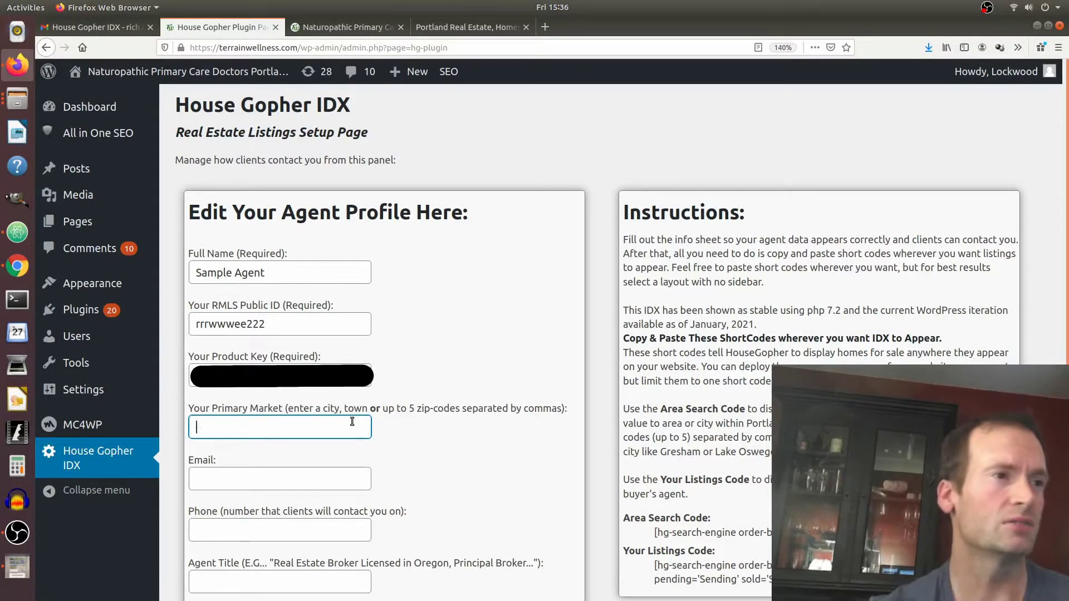
type("lake")
key("Down")
key("Return")
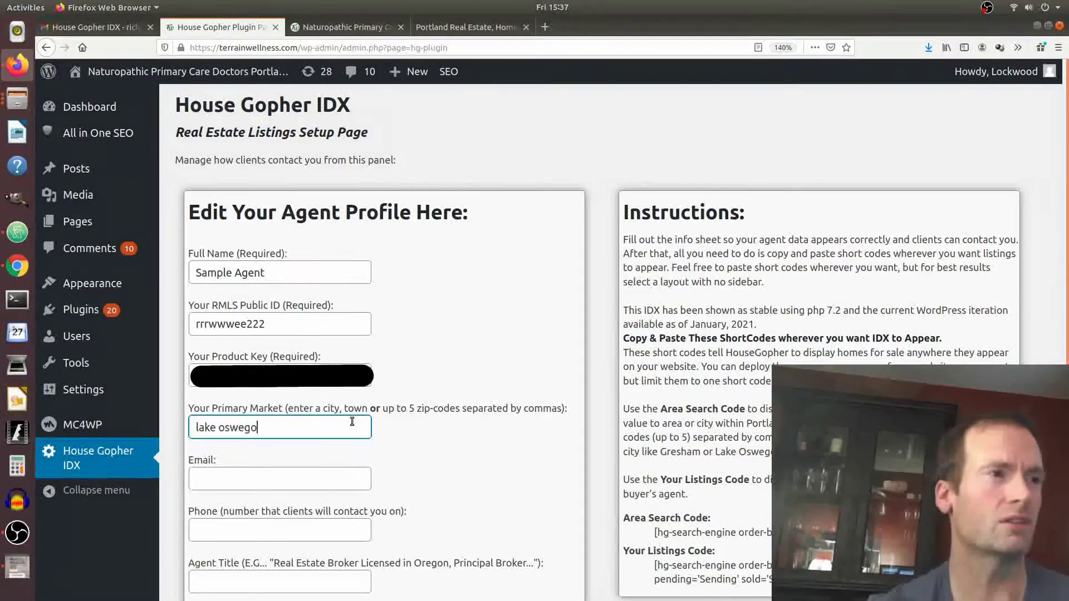
Enter the agent's e-mail, phone number and title 'Principal Broker in OR'.
left_click(276, 479)
type("me@you.com")
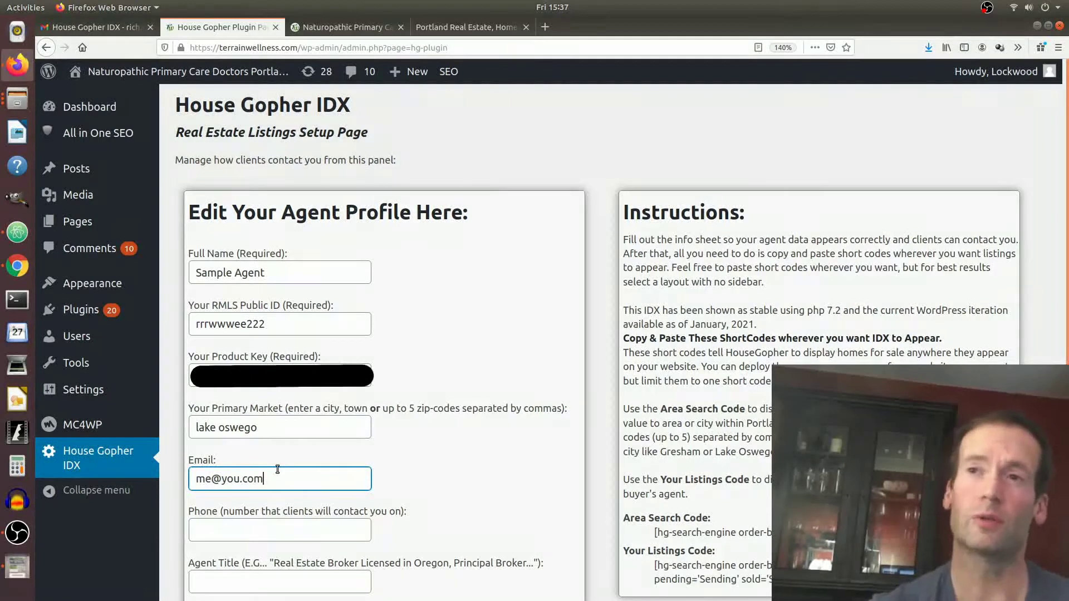
key("Tab")
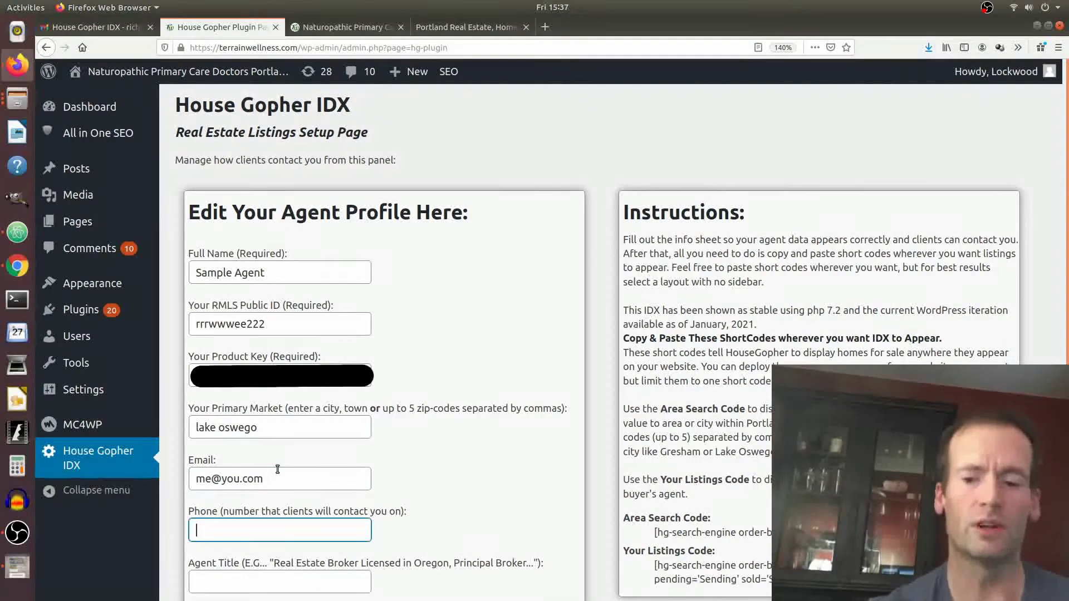
key("Tab")
type("Principal Broker in OR")
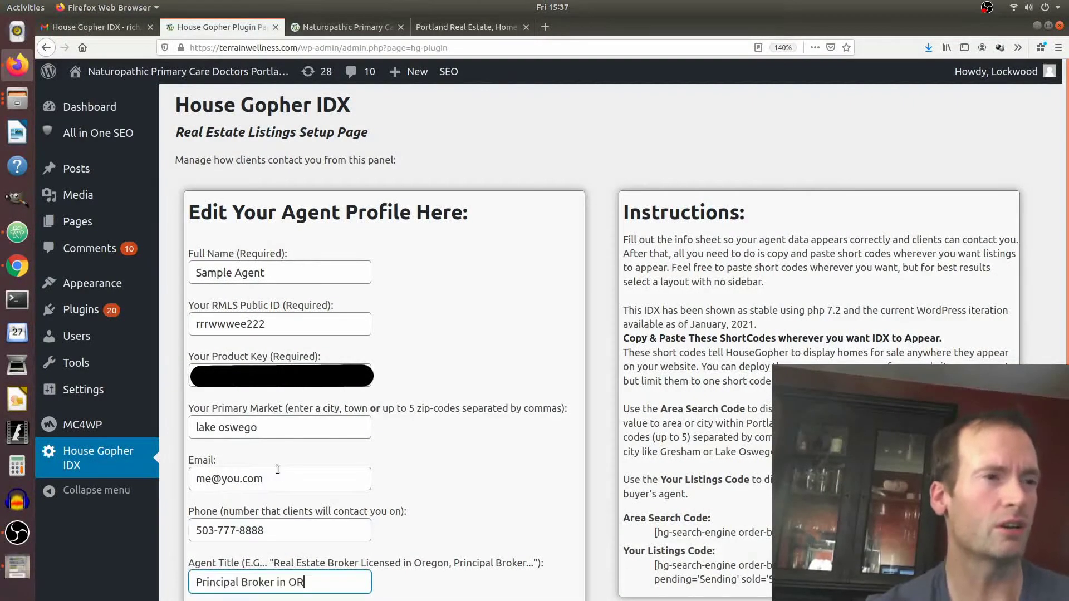
key("Tab")
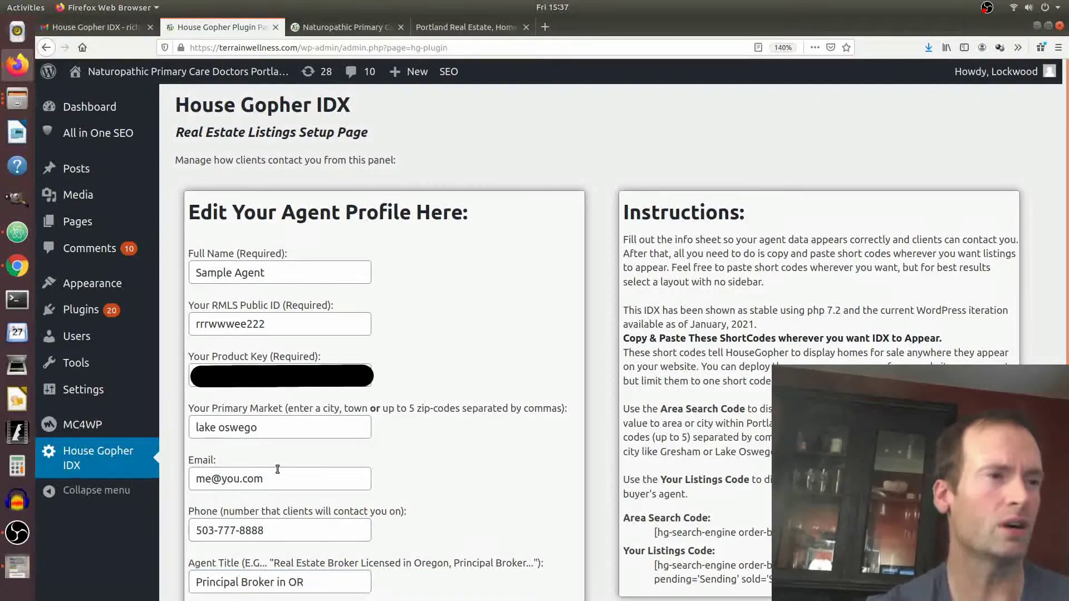
scroll(277, 469, "down", 1)
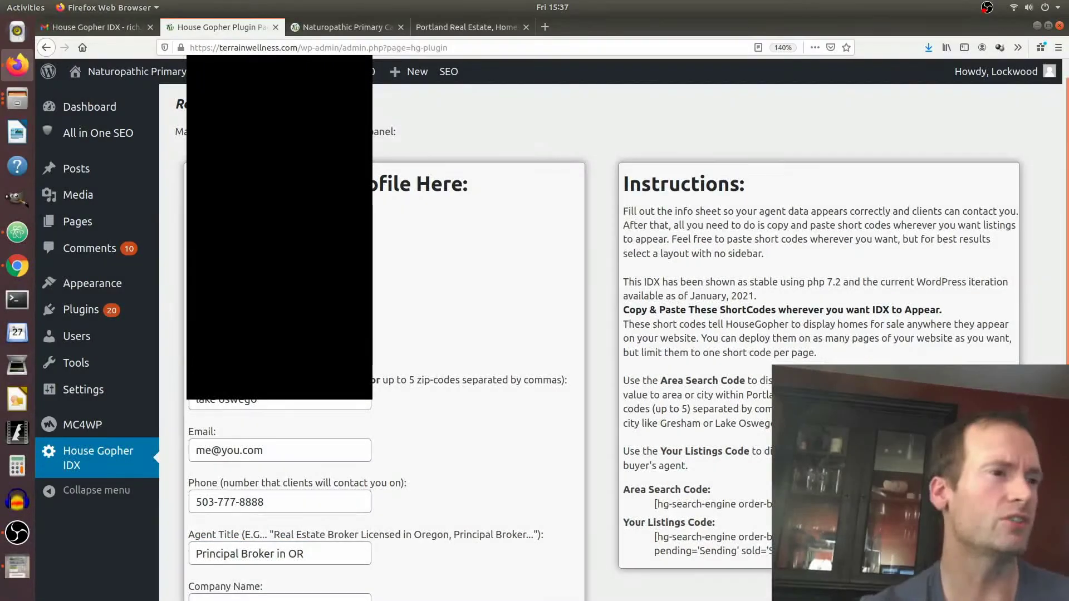
scroll(614, 342, "down", 2)
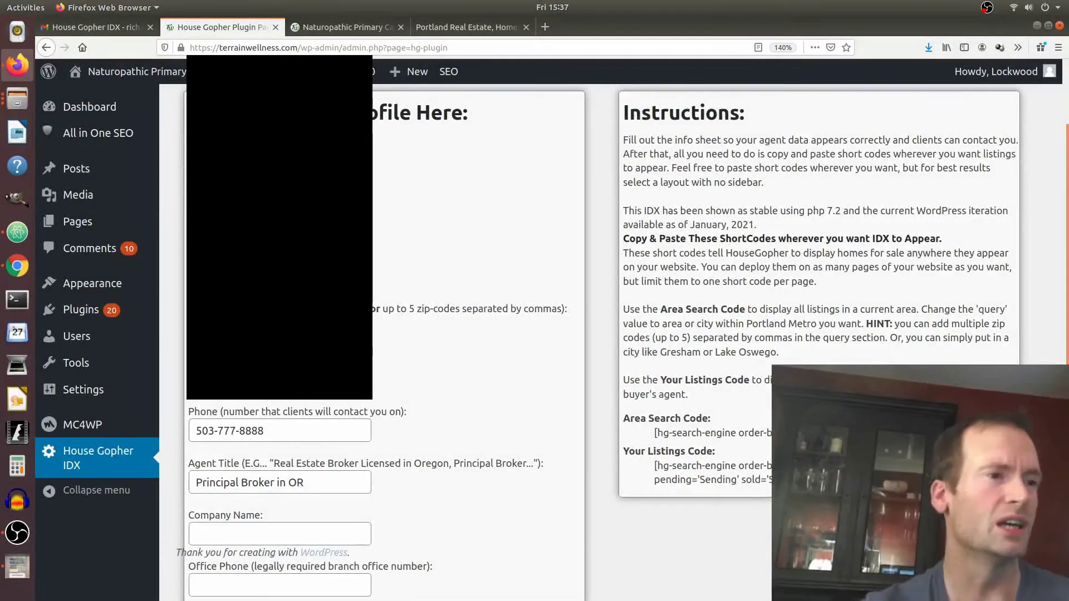
key("Tab")
Upload 'a1 agent headshot sample square.jpeg' as the profile picture and save the profile.
left_click(222, 576)
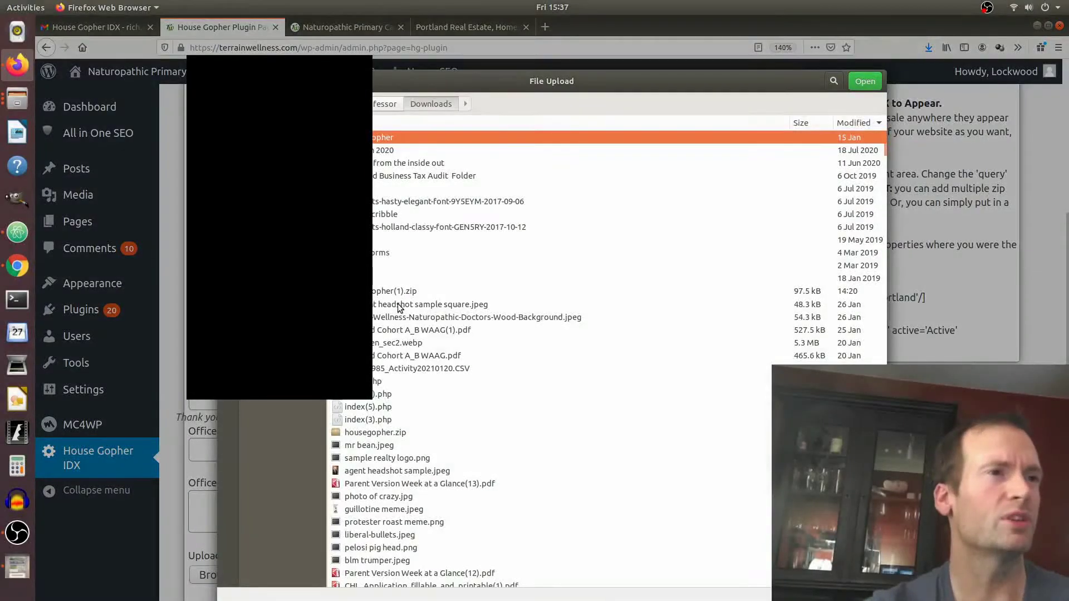
double_click(397, 304)
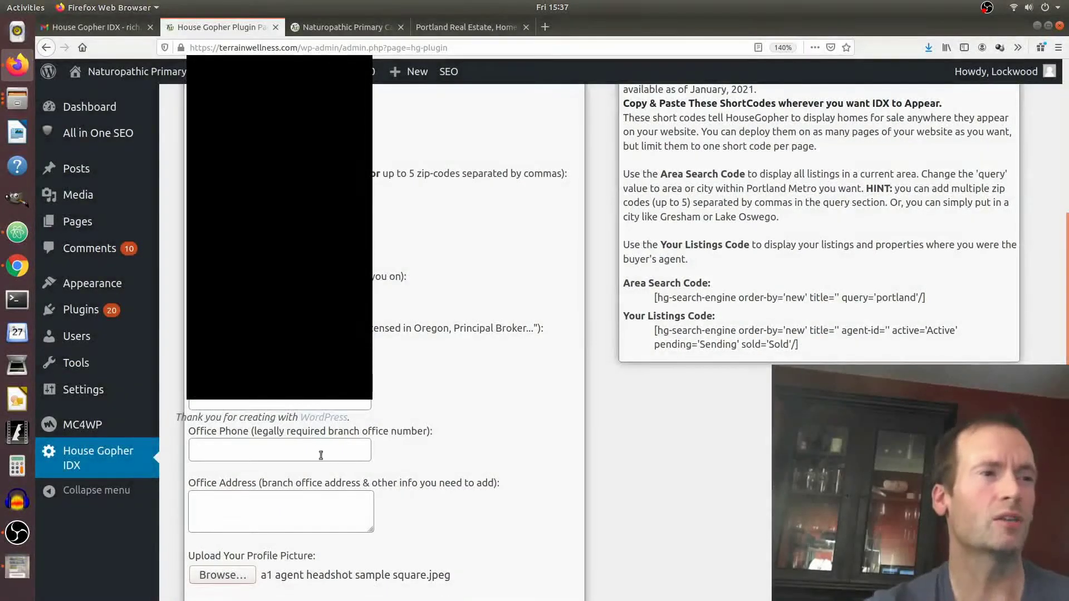
scroll(454, 509, "down", 1)
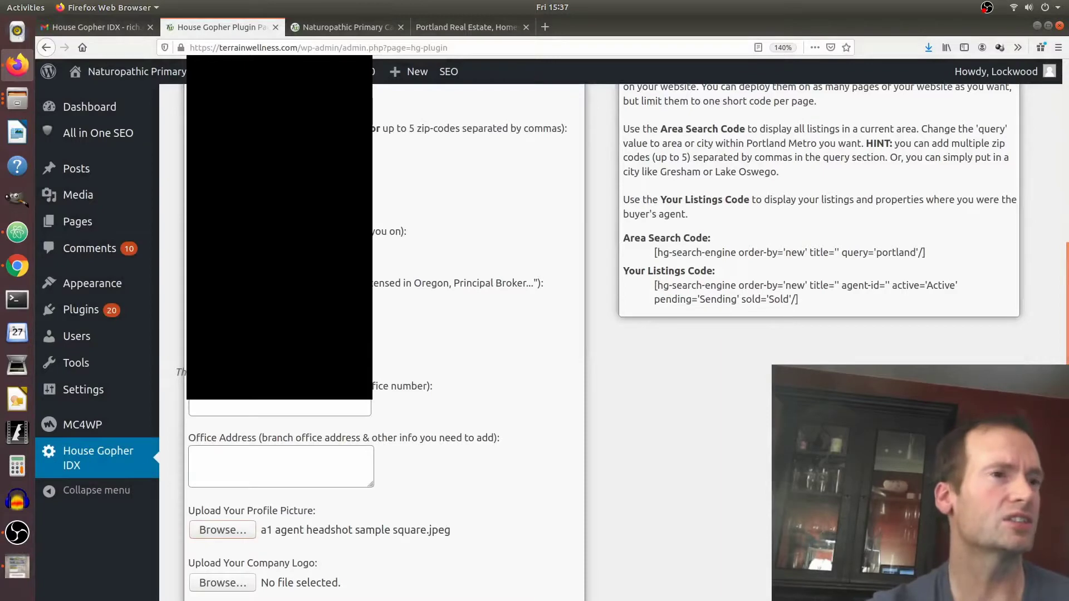
left_click(288, 596)
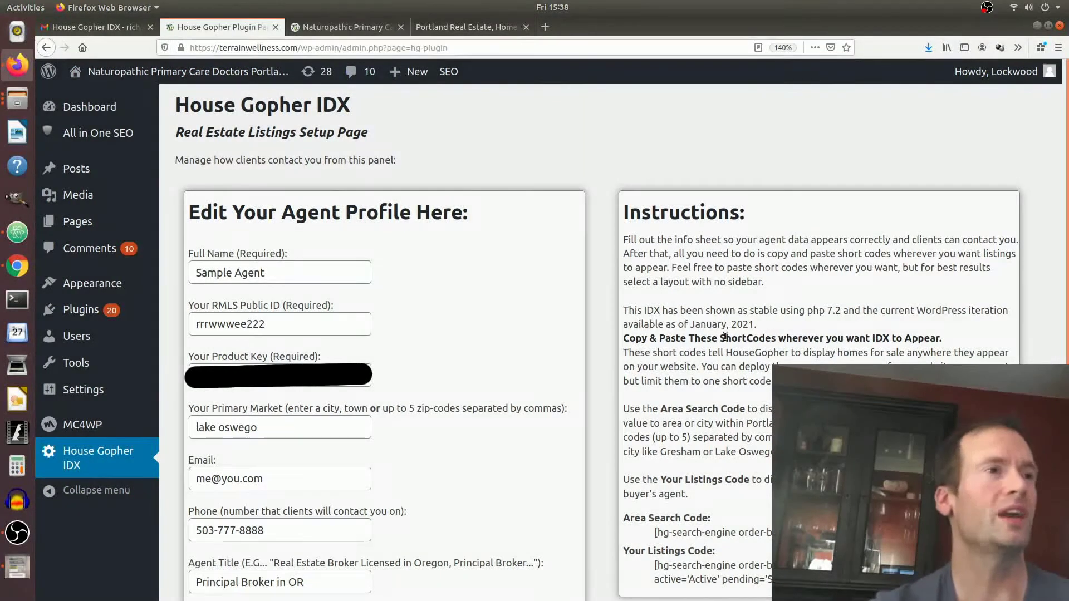
Check the lake oswego listings on the live site tab, then reload the House Gopher IDX setup page.
left_click_drag(268, 436, 192, 429)
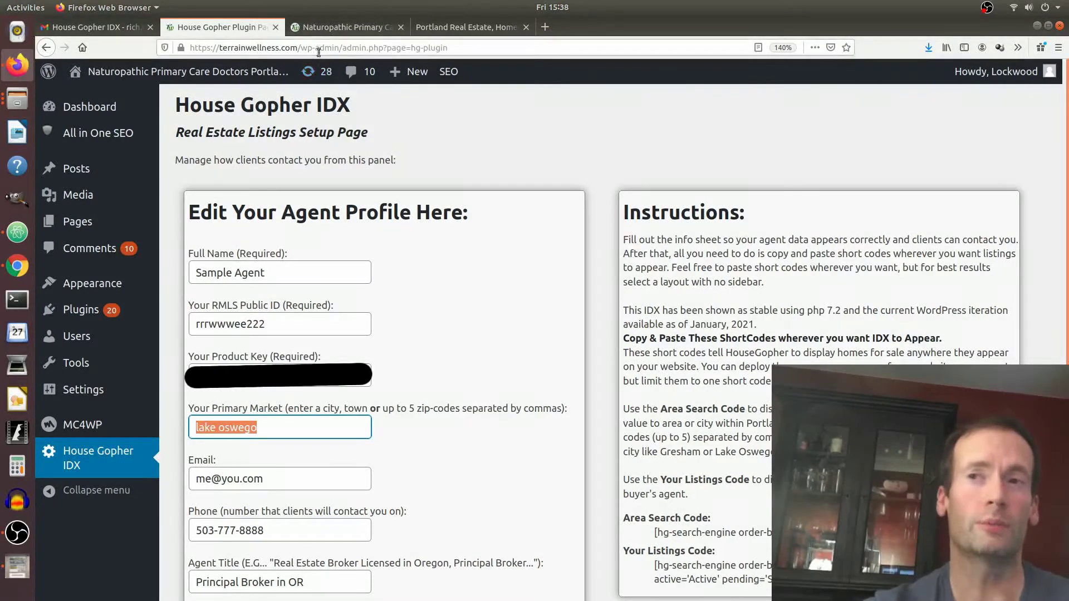
left_click(338, 25)
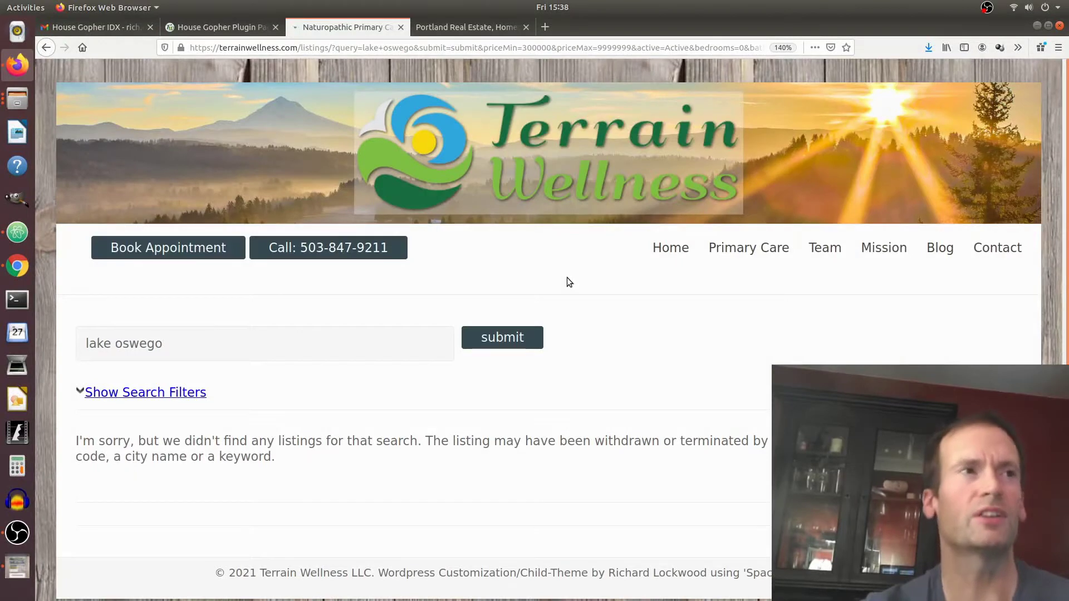
left_click(330, 47)
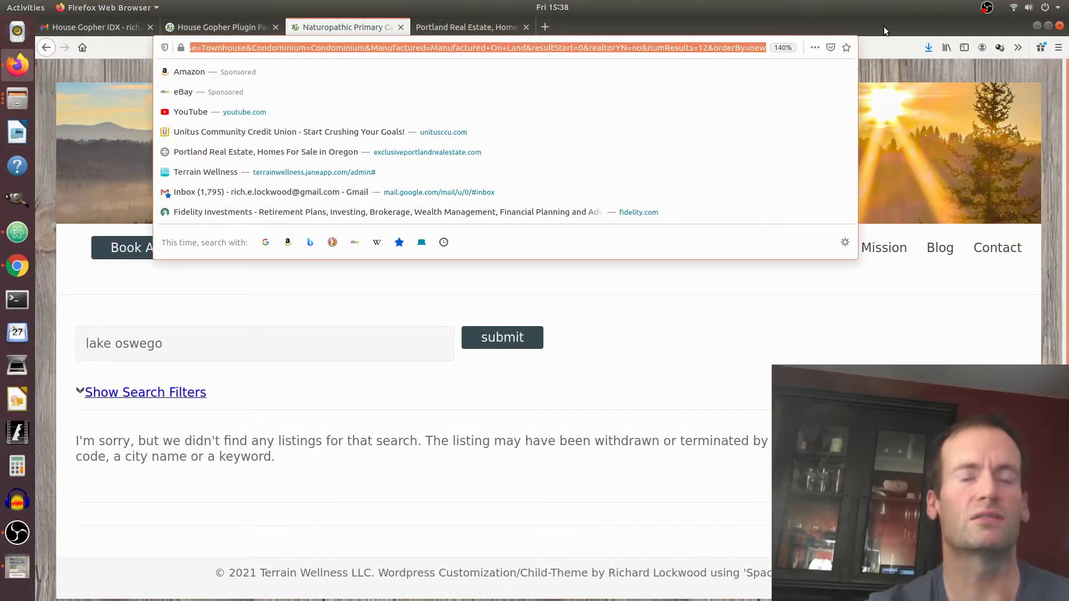
type("terrainwellness.com/listings")
key("Return")
key("ctrl+shift+Tab")
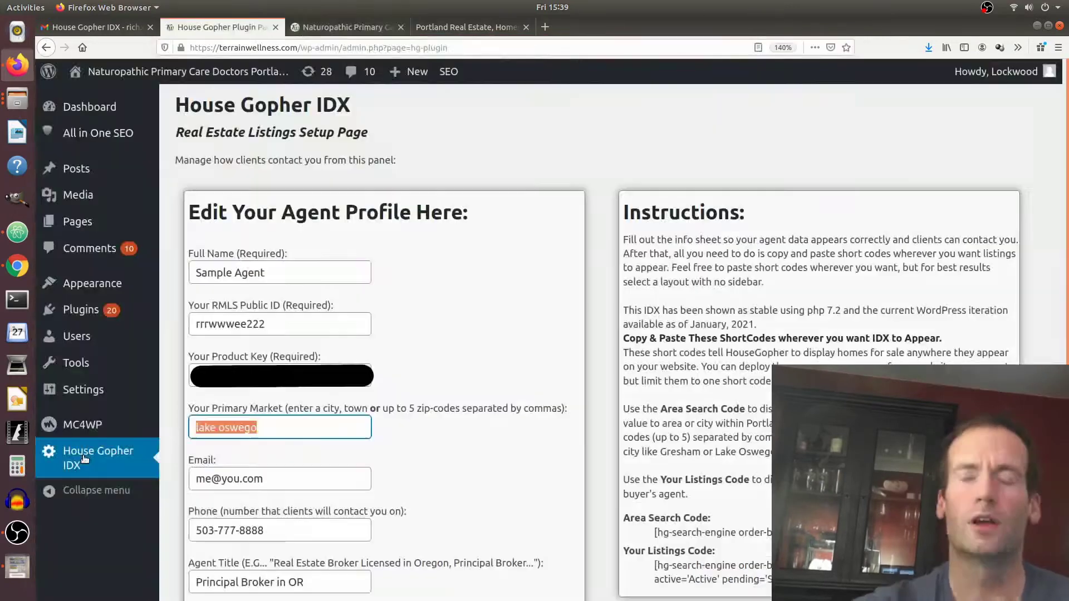
left_click(85, 459)
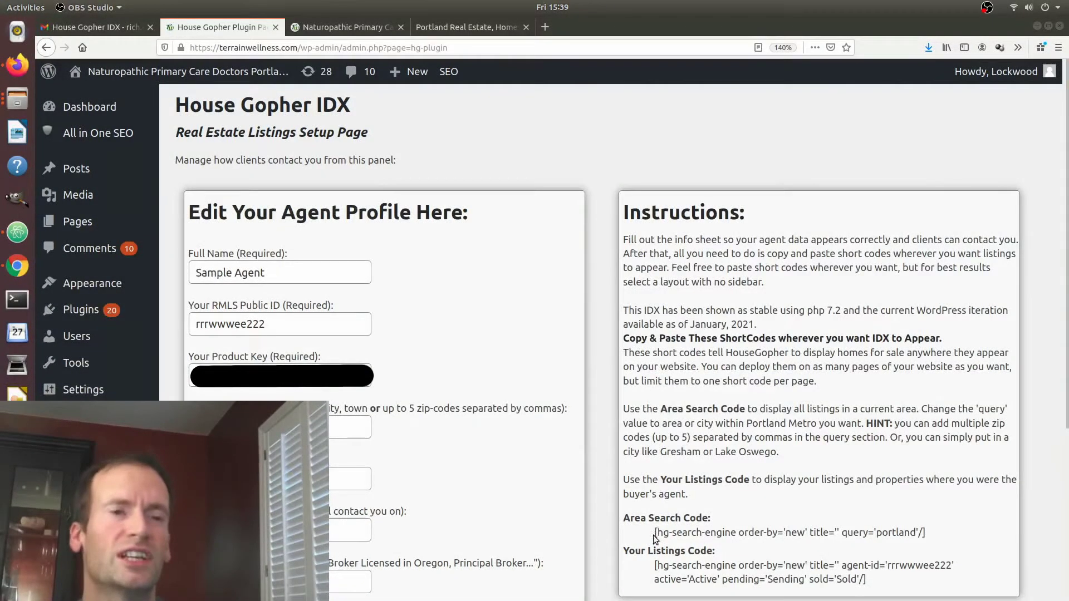
Select the Your Listings Code shortcode with the agent ID for copying into a new page.
left_click_drag(654, 532, 936, 532)
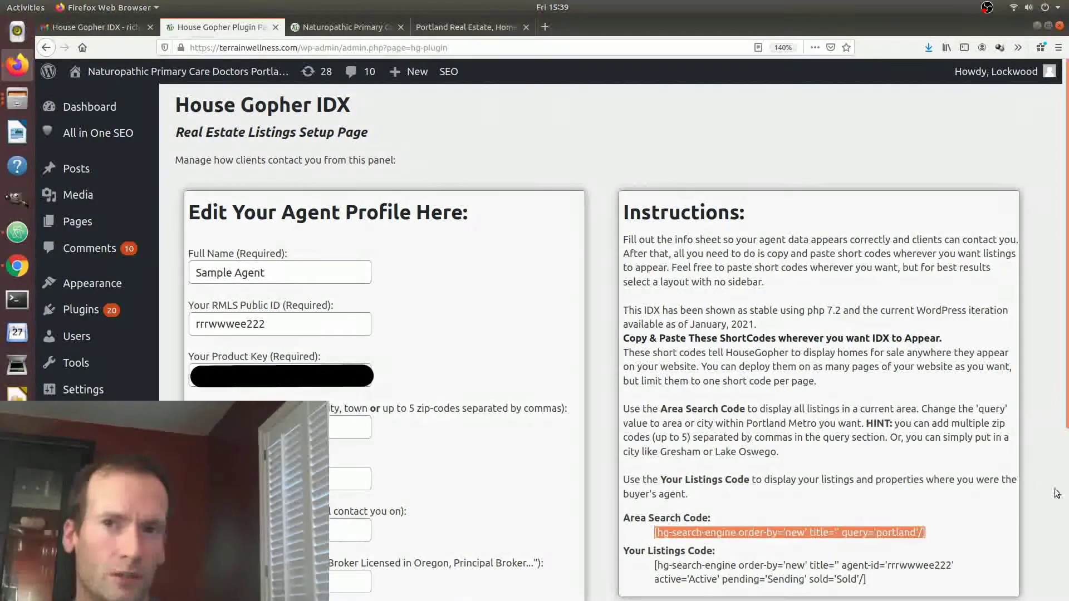
key("alt+Tab")
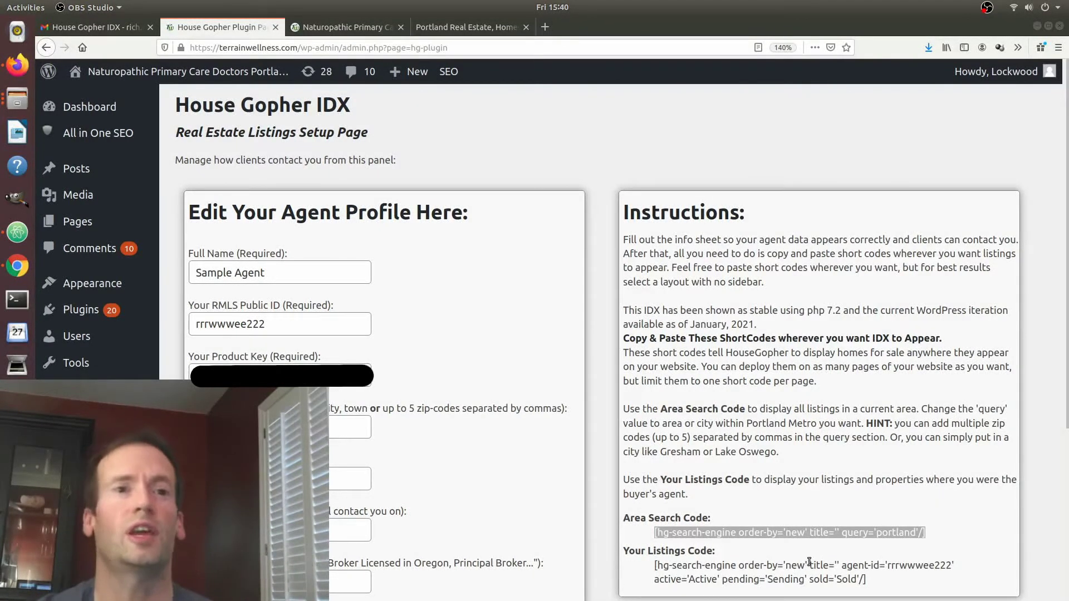
left_click(874, 581)
left_click_drag(875, 580, 649, 567)
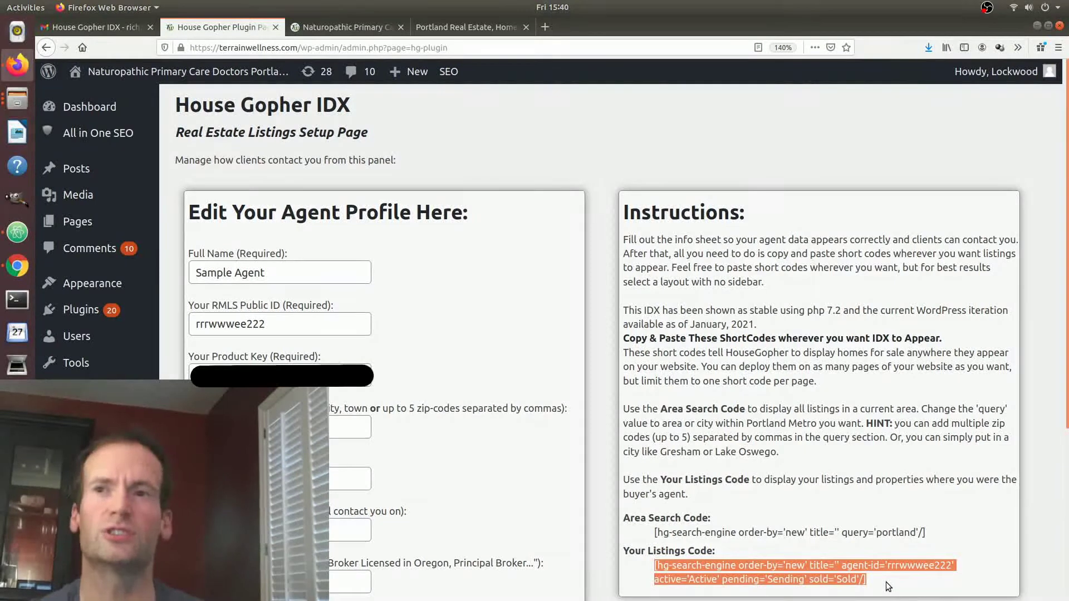
mouse_move(67, 222)
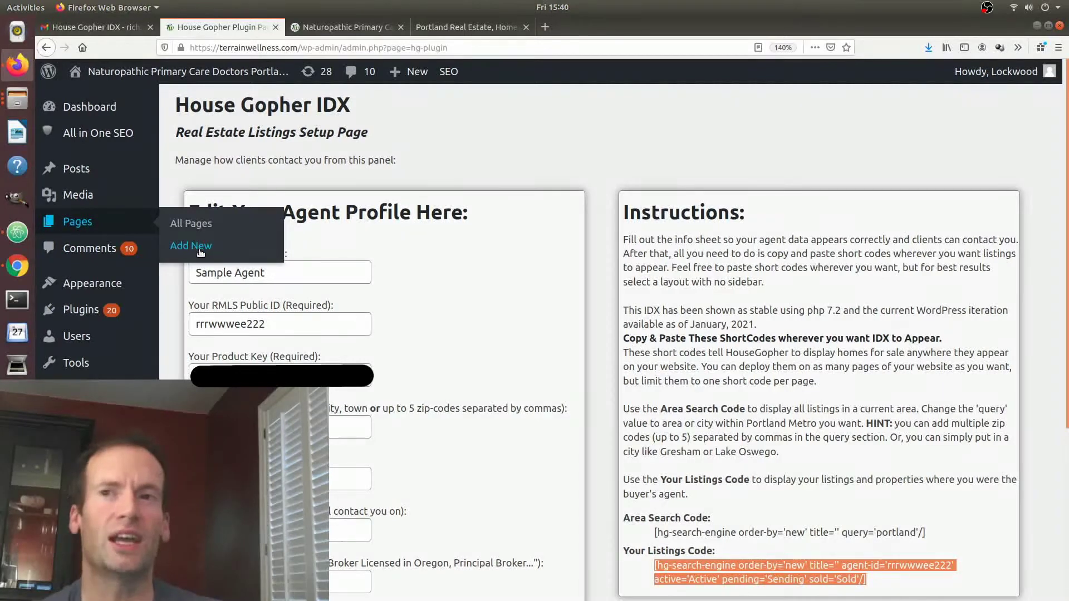
right_click(1028, 297)
left_click(1028, 297)
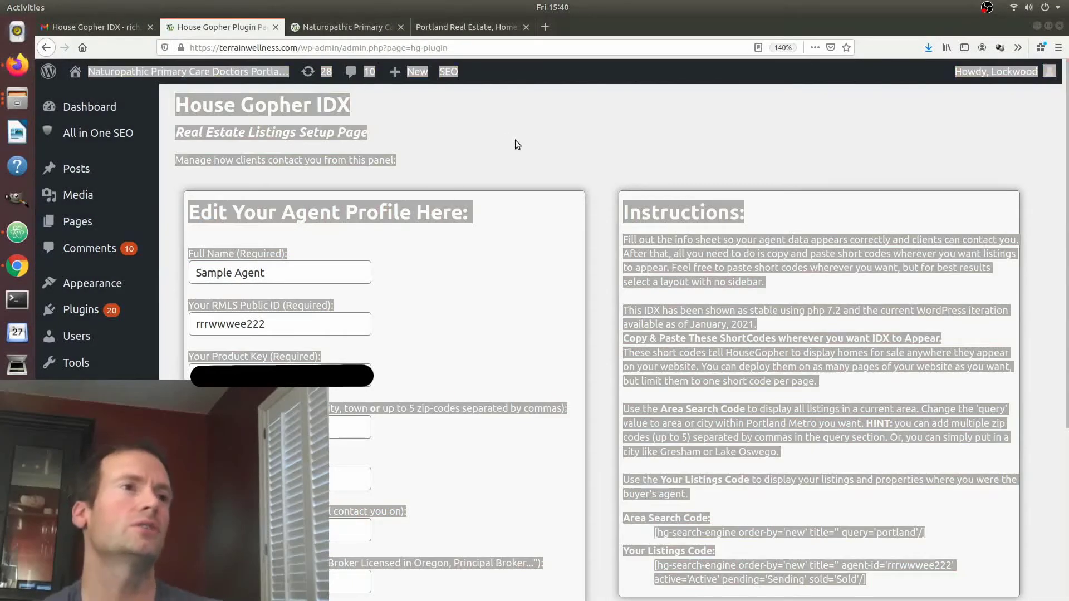
left_click(509, 162)
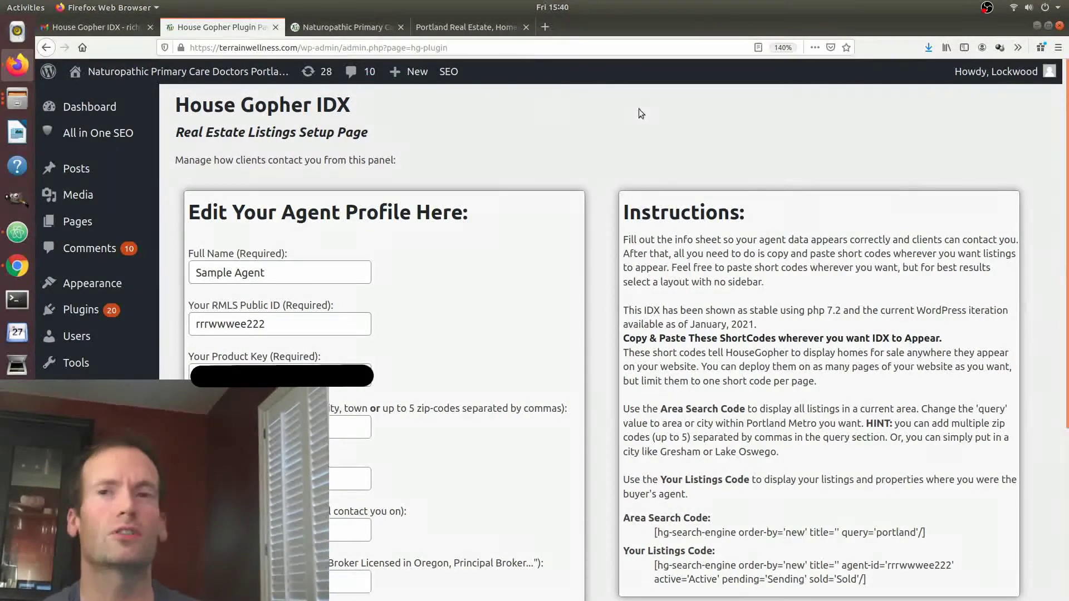
scroll(582, 329, "down", 5)
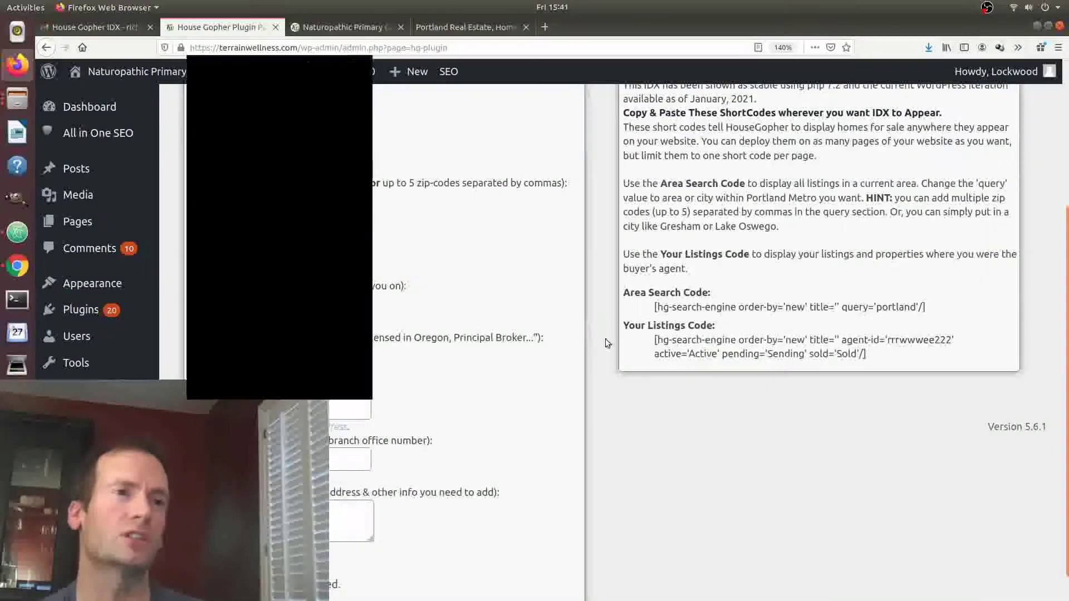
scroll(690, 456, "down", 3)
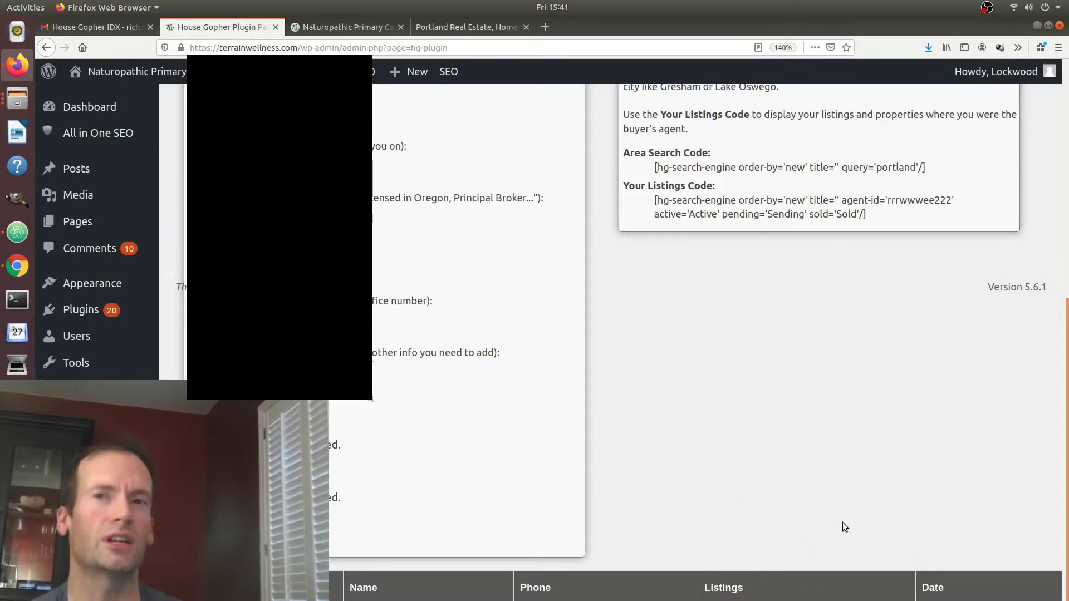
scroll(761, 443, "up", 5)
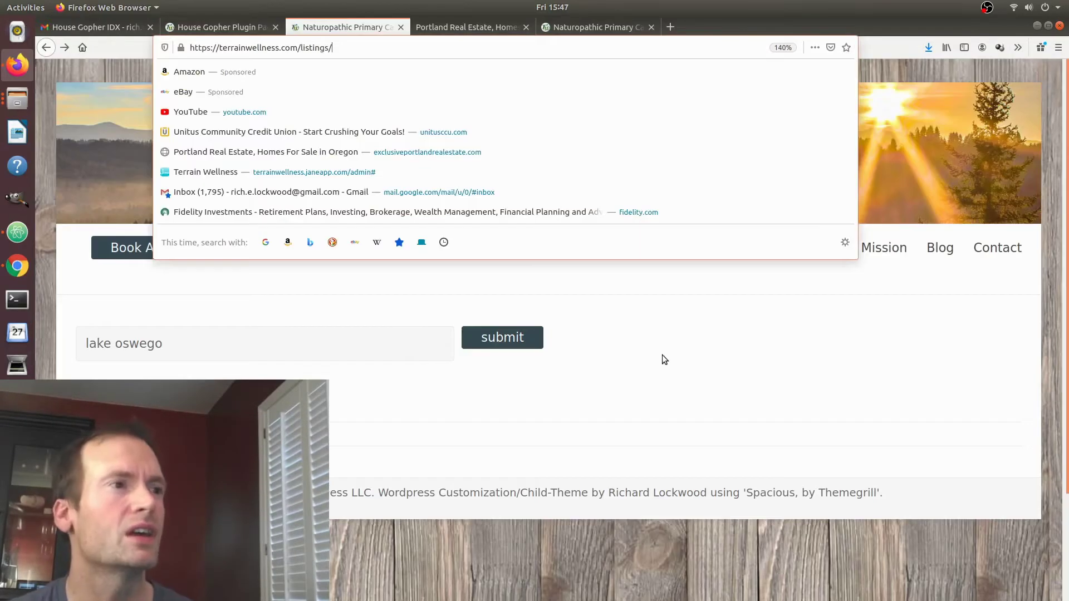
Dismiss the address suggestions and open the $2,850,000 Lake Oswego listing from the results grid.
key("Return")
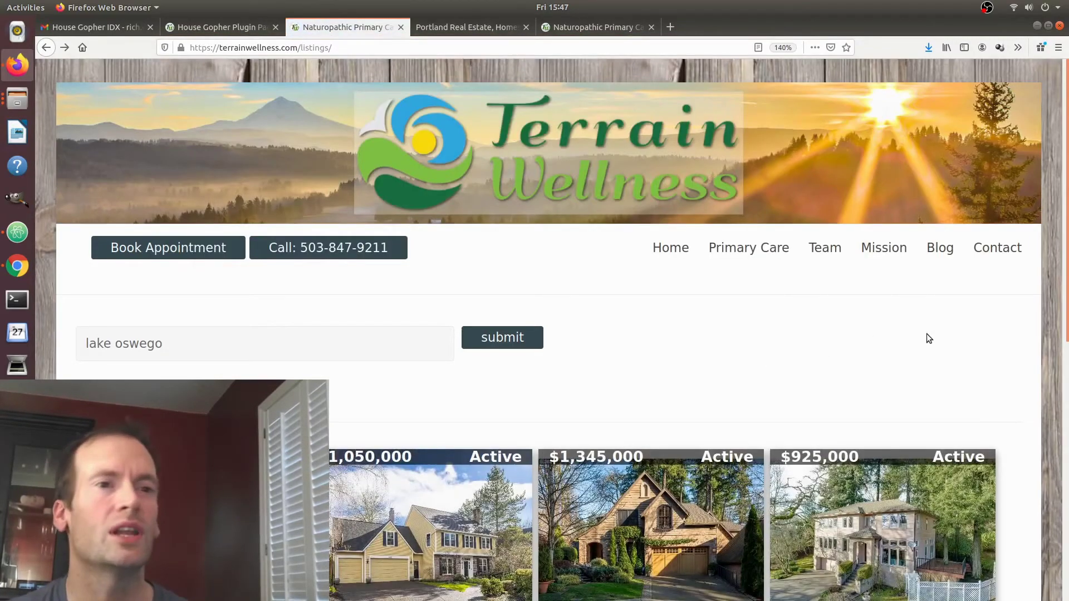
scroll(926, 333, "down", 5)
left_click(635, 429)
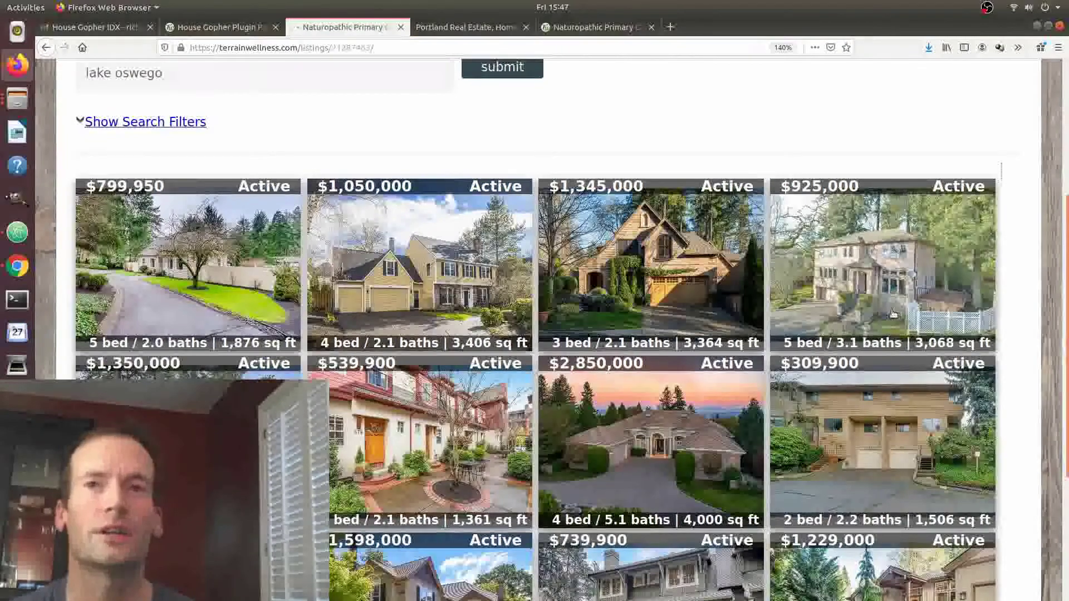
scroll(978, 351, "down", 5)
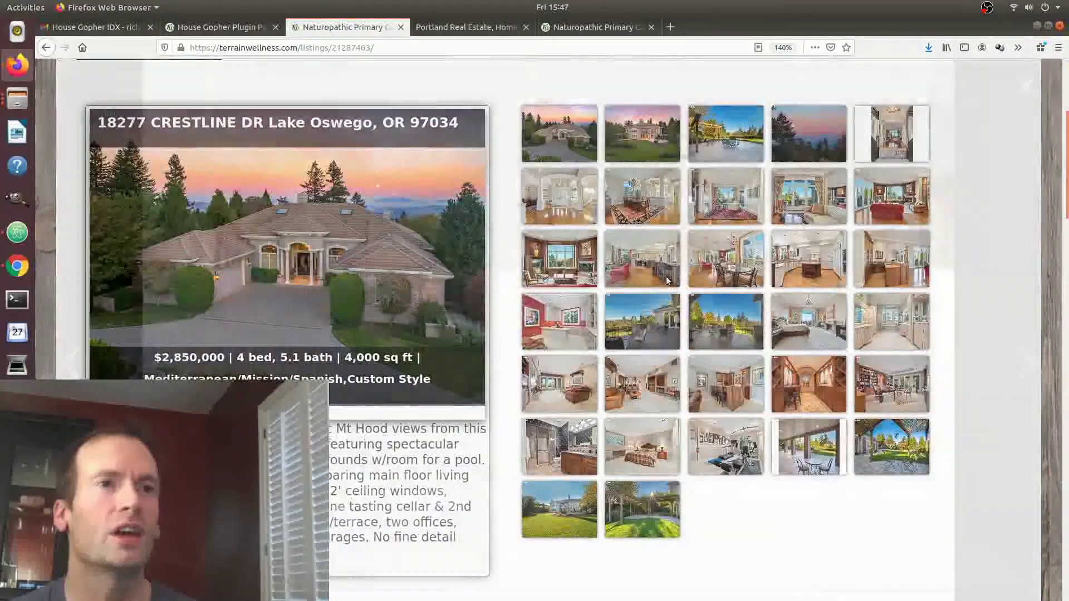
View the kitchen photo full-size and browse three more listing photos before closing the viewer.
left_click(668, 280)
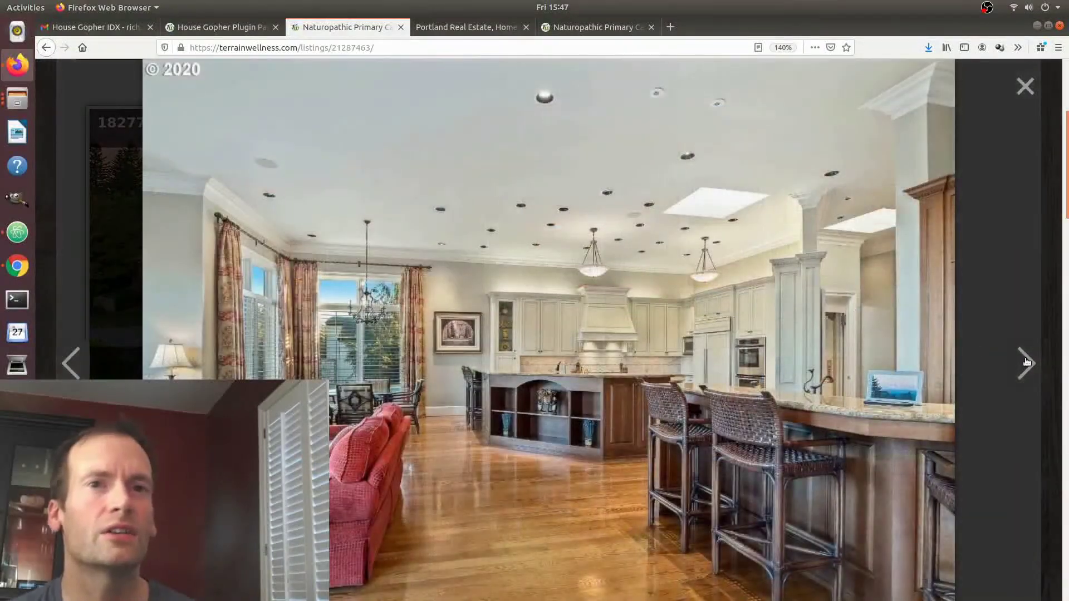
left_click(1027, 362)
left_click(1027, 363)
left_click(1027, 363)
key("Escape")
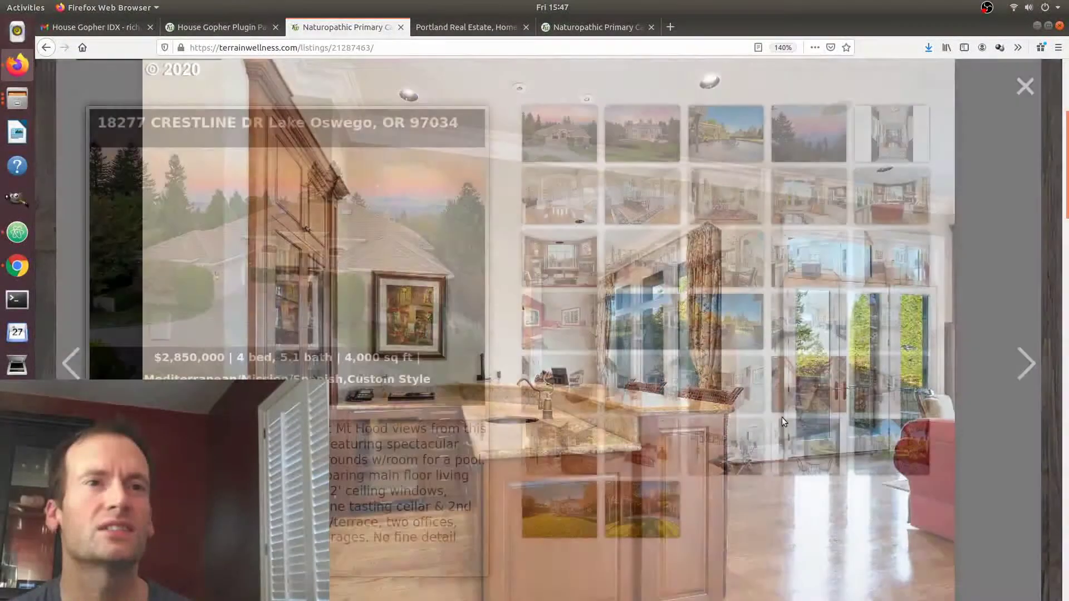
Expand the Book Showing request form, look over its fields, then collapse it again.
scroll(843, 389, "down", 4)
scroll(843, 389, "down", 5)
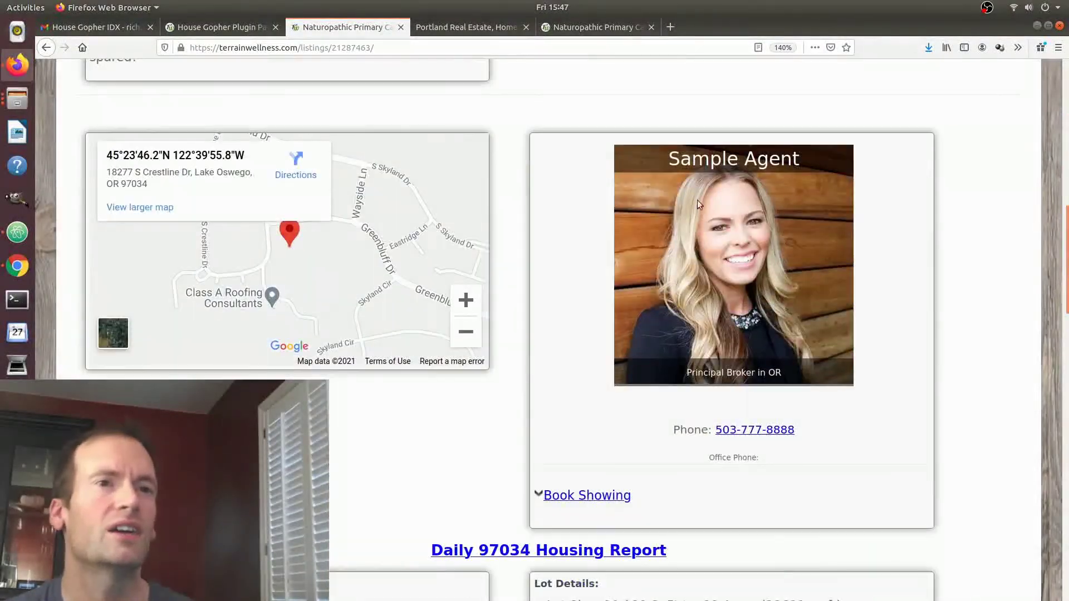
left_click(587, 495)
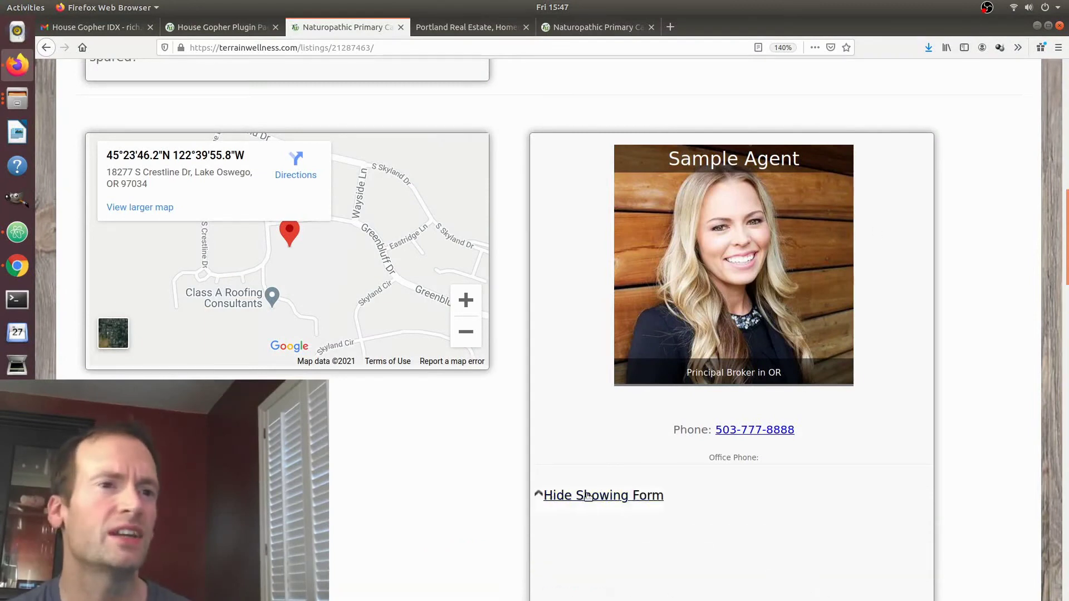
scroll(763, 401, "down", 3)
scroll(940, 385, "down", 4)
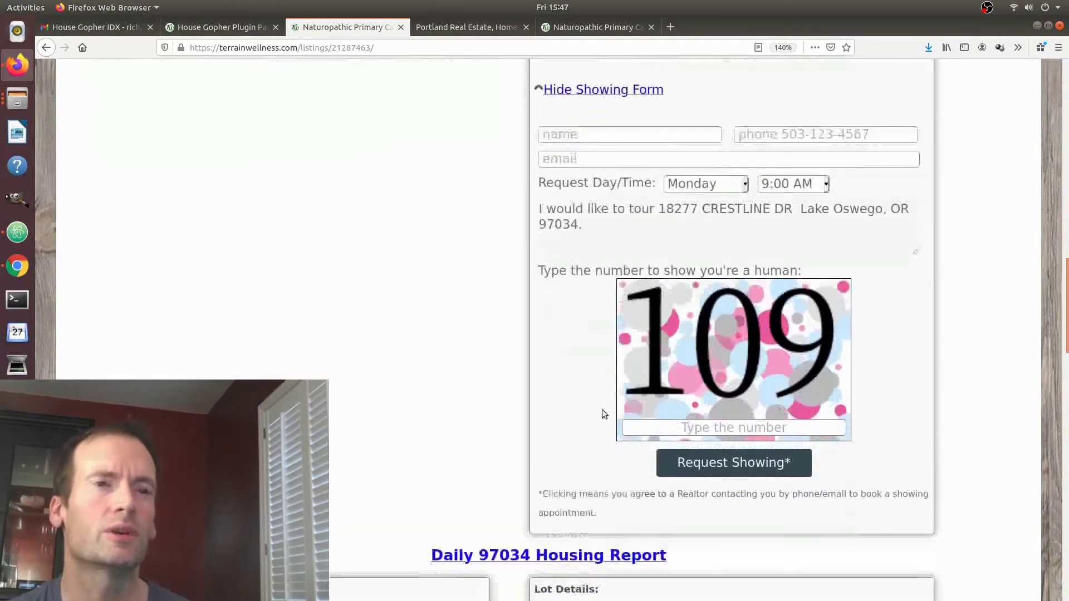
left_click(713, 429)
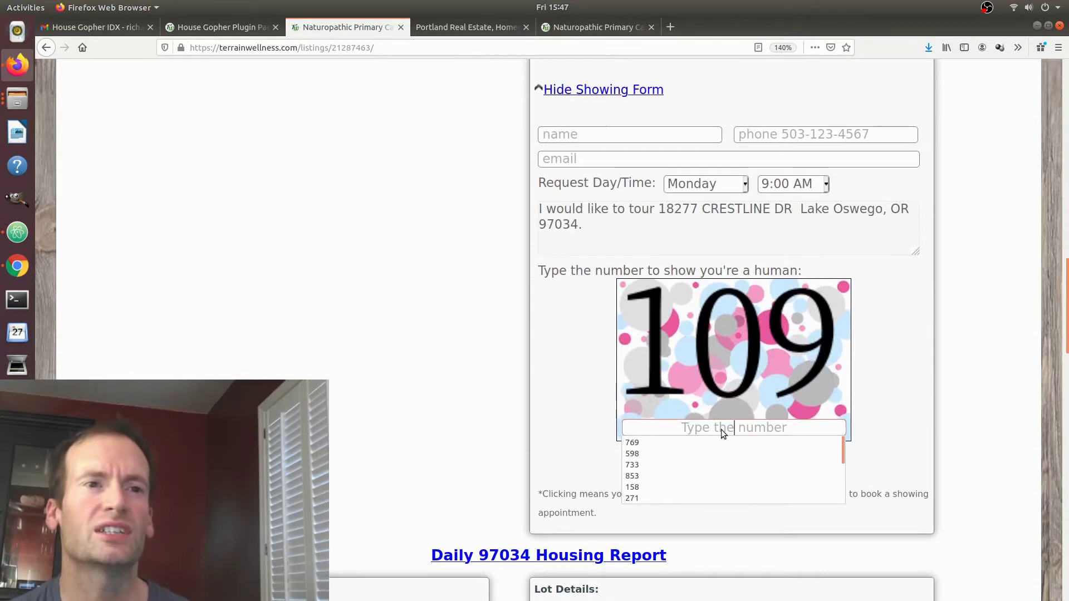
key("Escape")
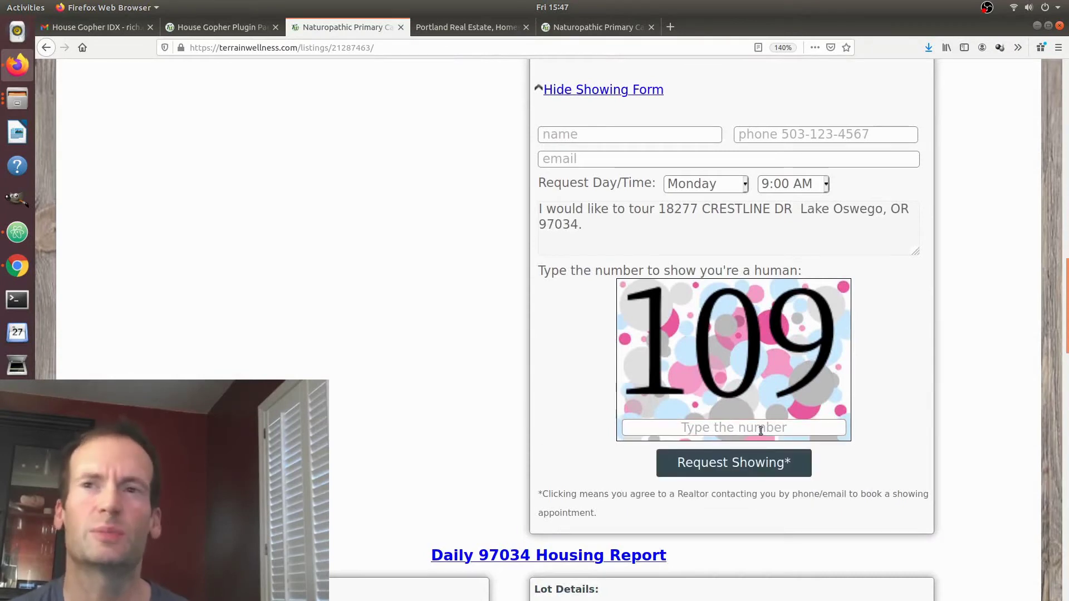
scroll(574, 412, "down", 3)
scroll(612, 345, "up", 4)
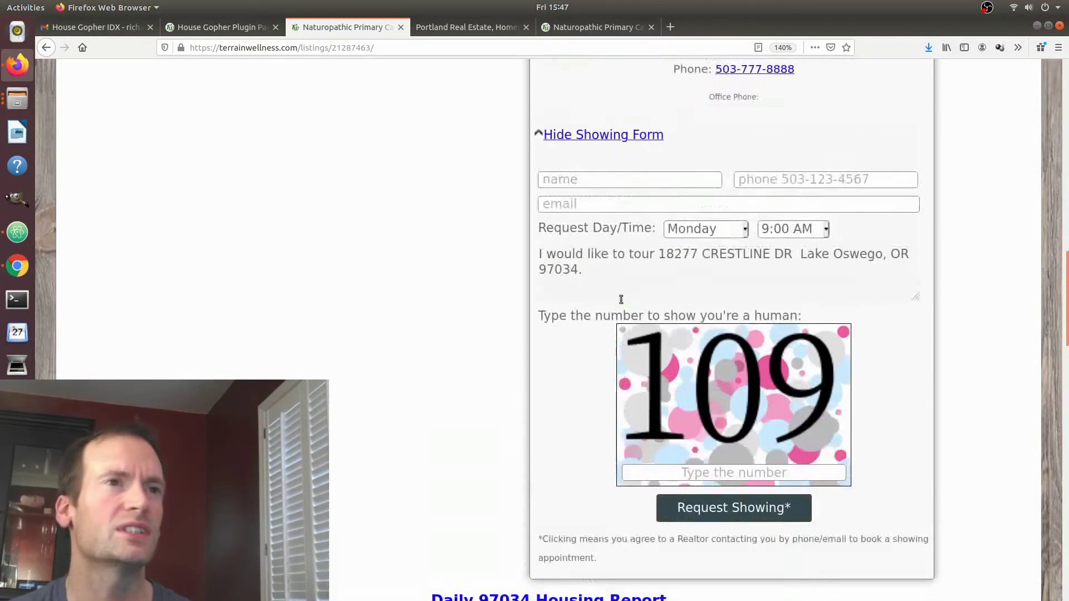
left_click(615, 135)
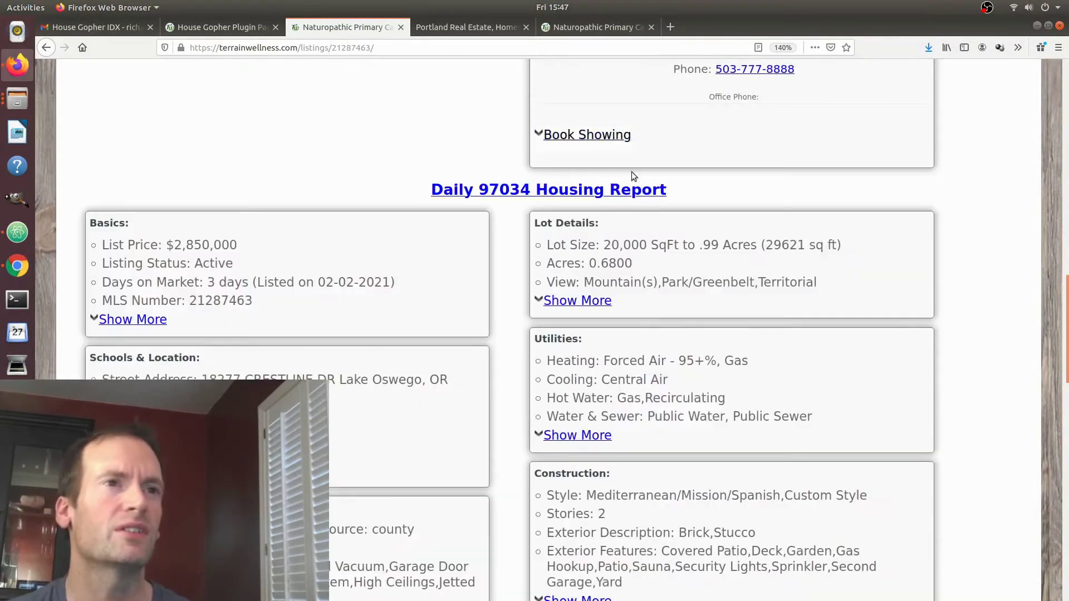
Read the Daily 97034 Housing Report's market summary, then return to the property details.
left_click(525, 189)
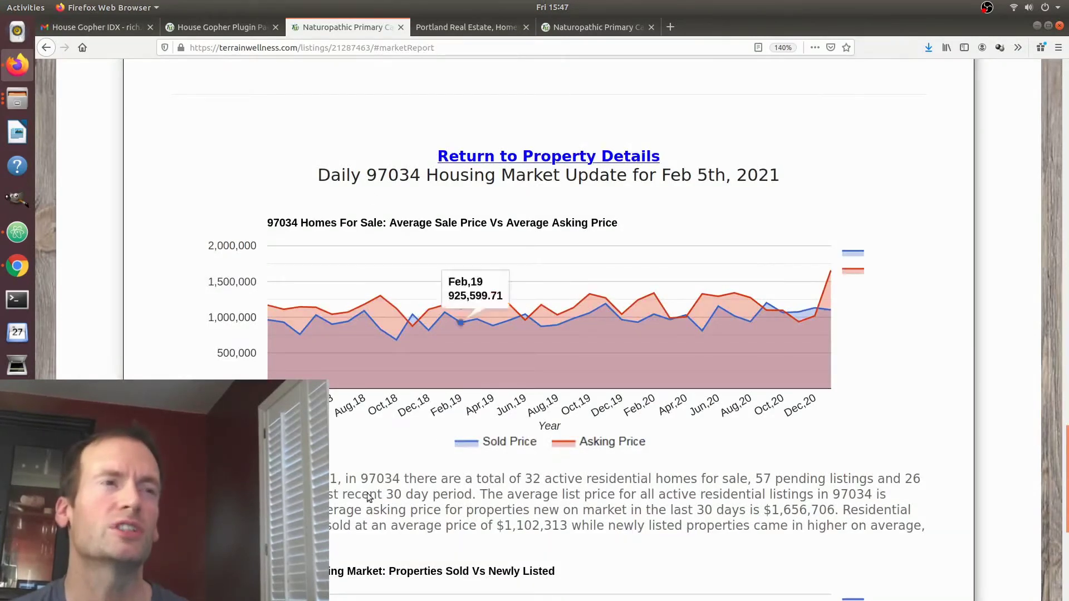
left_click_drag(178, 479, 927, 526)
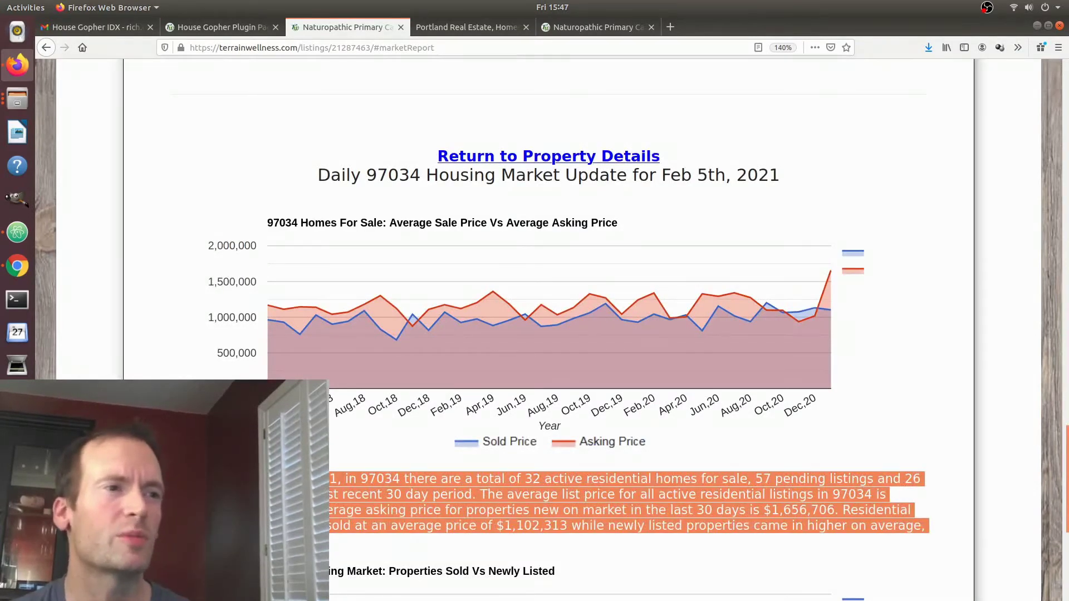
left_click(335, 540)
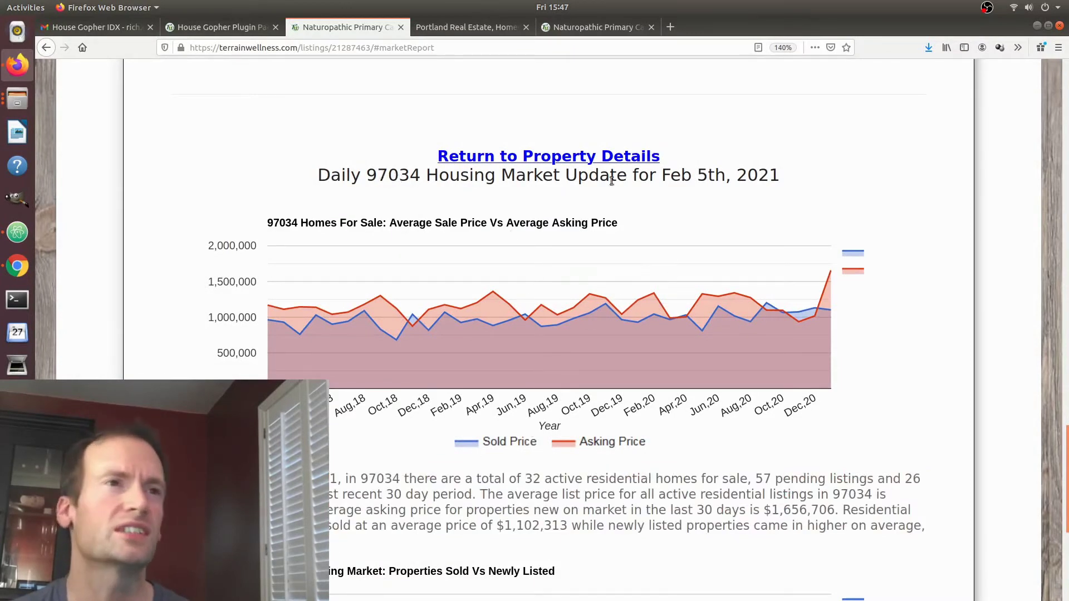
left_click(619, 163)
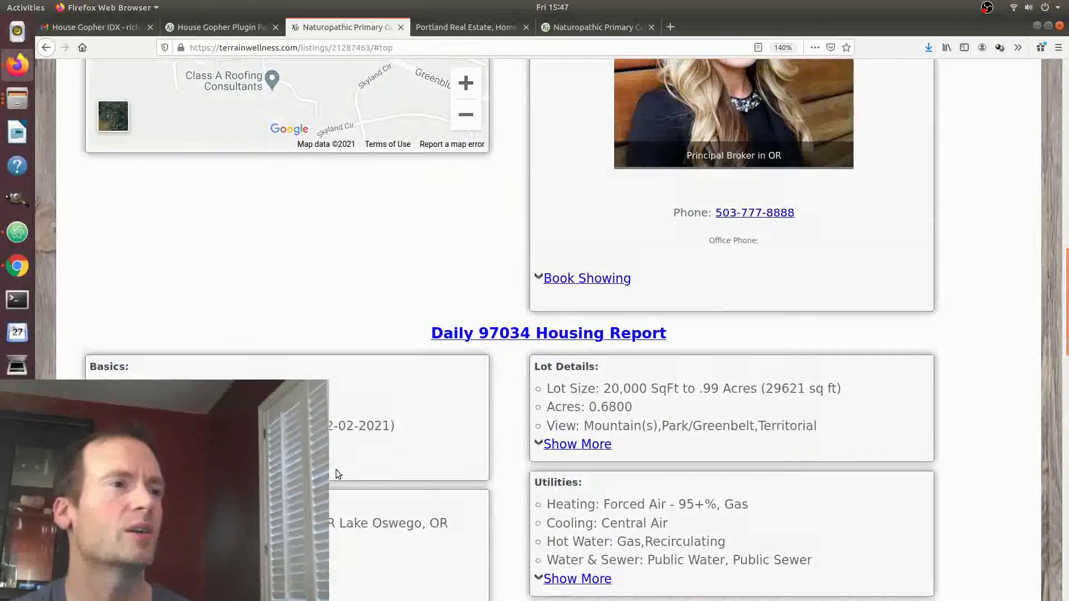
Expand and collapse the Basics and Utilities detail sections.
left_click(134, 237)
left_click(134, 237)
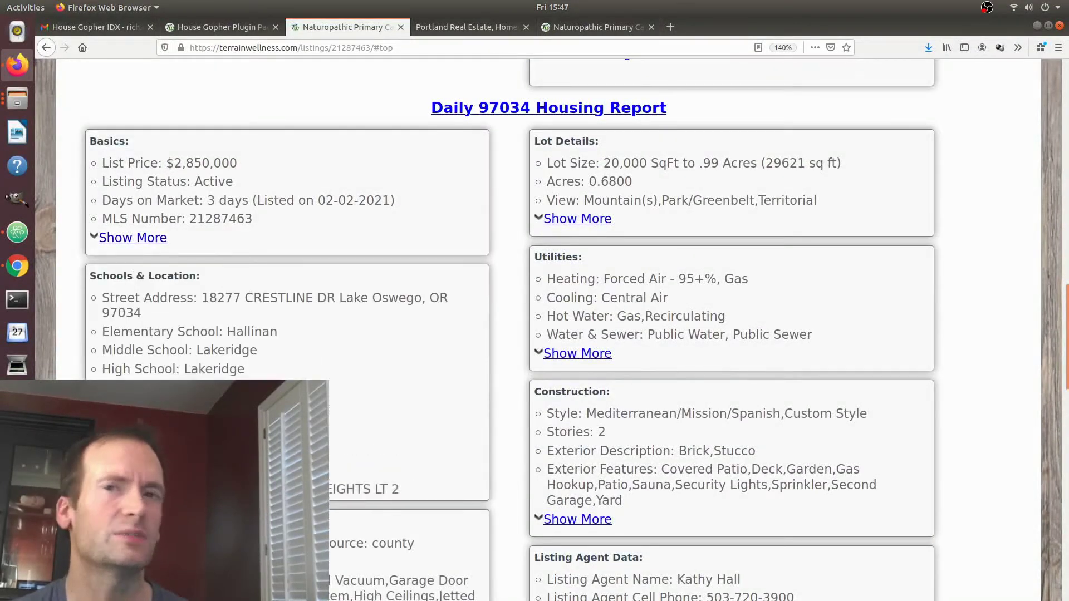
left_click(601, 358)
left_click(601, 357)
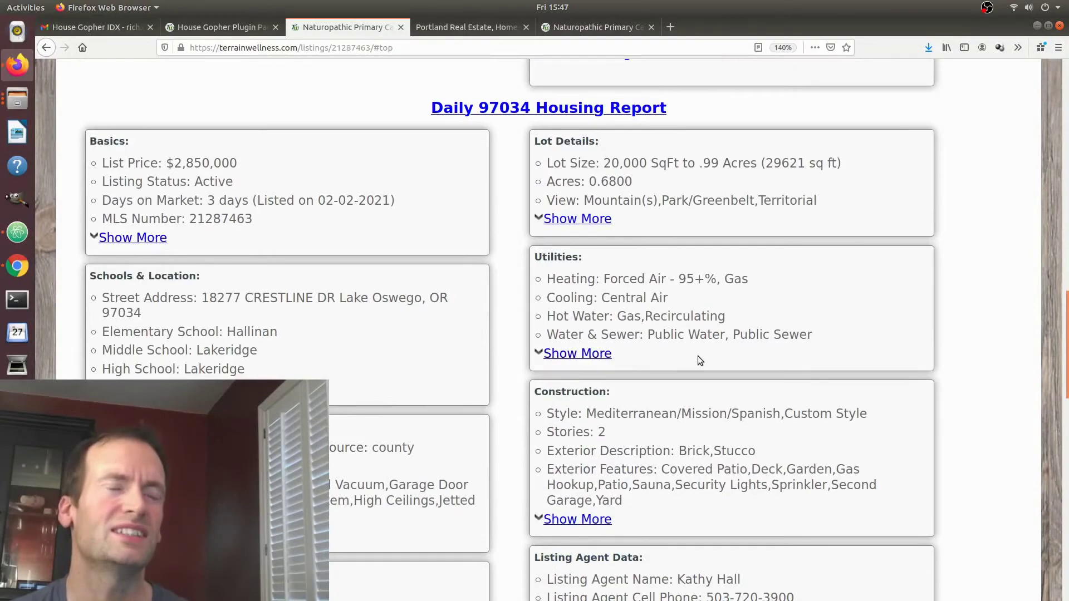
scroll(780, 359, "up", 10)
scroll(879, 381, "up", 3)
scroll(893, 382, "down", 3)
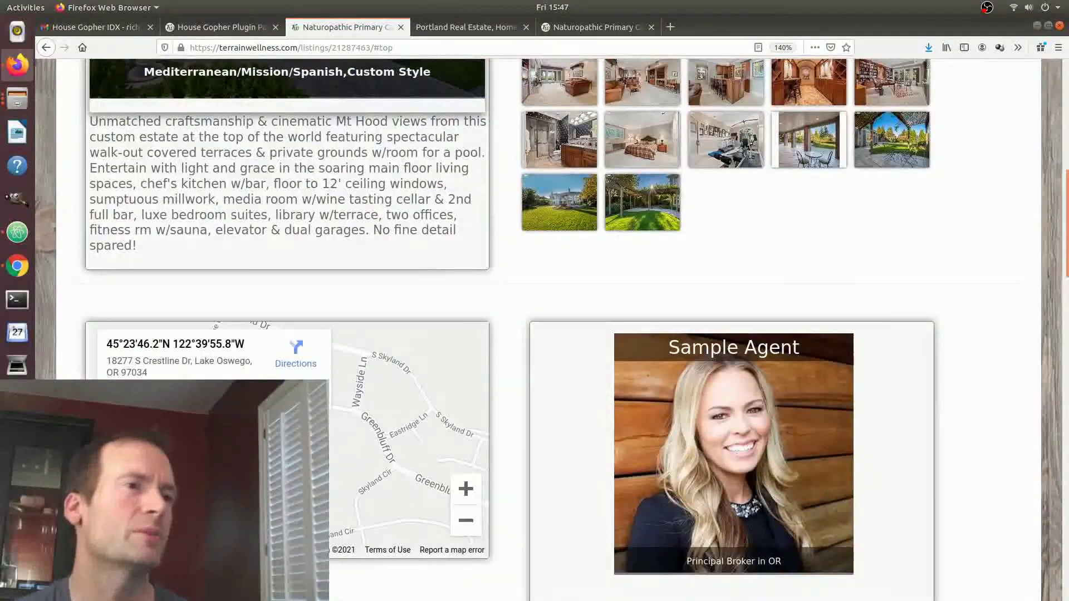
Zoom the property map out, then go back to the Lake Oswego search results.
left_click(466, 523)
scroll(379, 362, "up", 5)
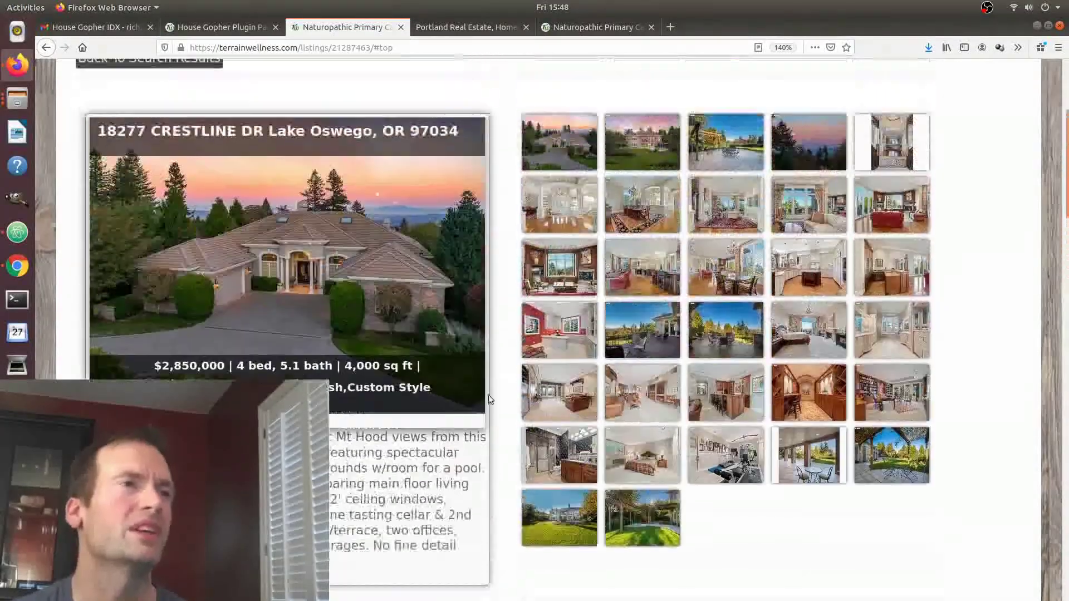
scroll(293, 206, "up", 2)
left_click(174, 193)
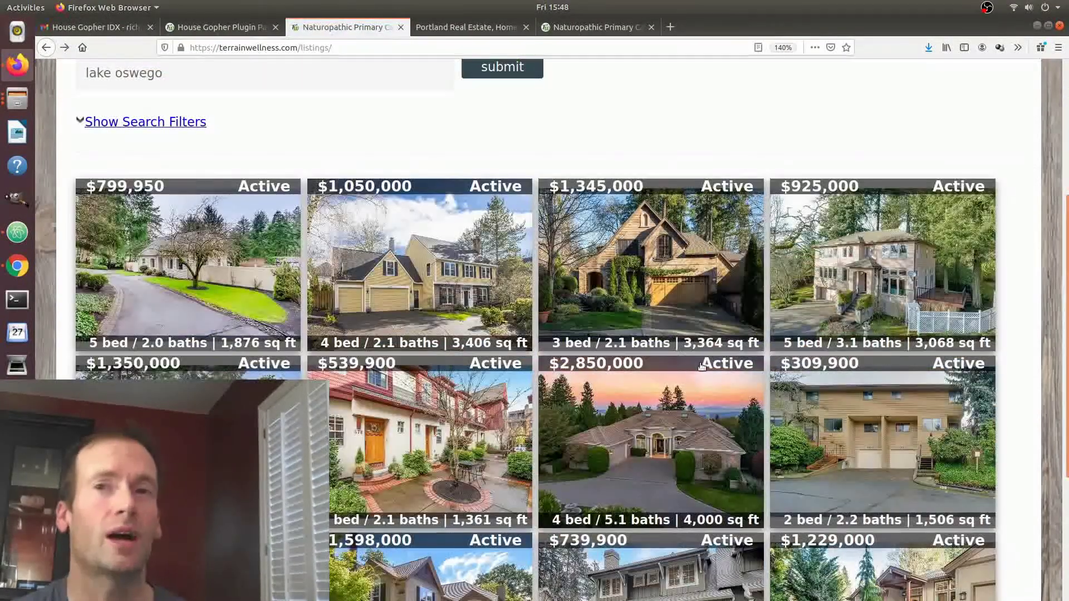